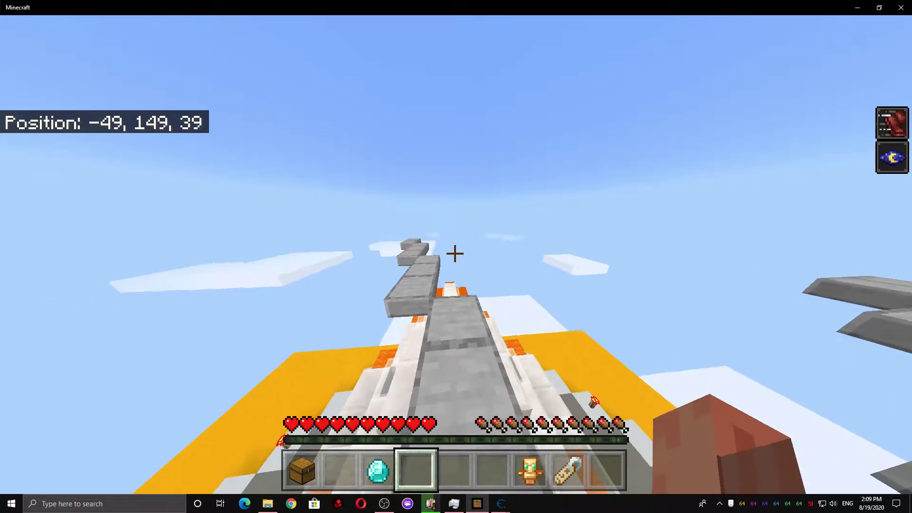
Step: Walk the player forward until the Position readout shows about -50, 147, 37
key("w")
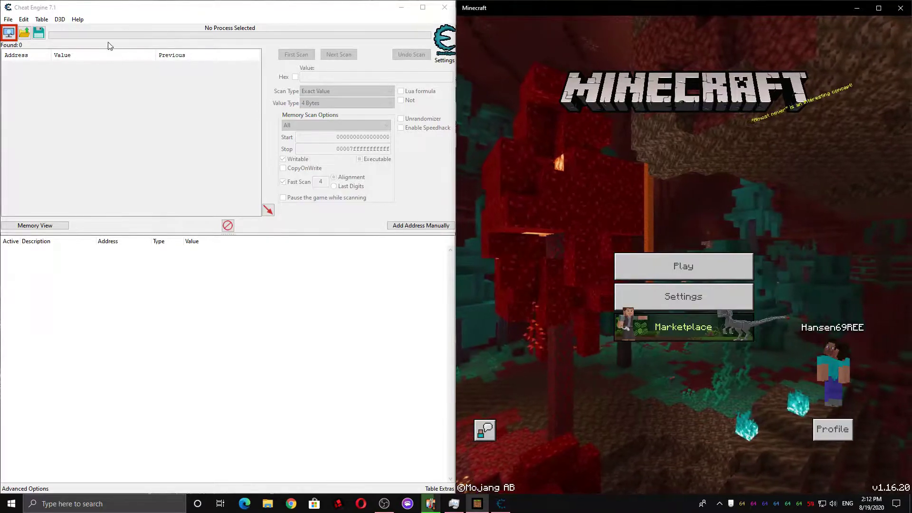
Step: Attach Cheat Engine to the Minecraft.Windows.exe process
left_click(8, 33)
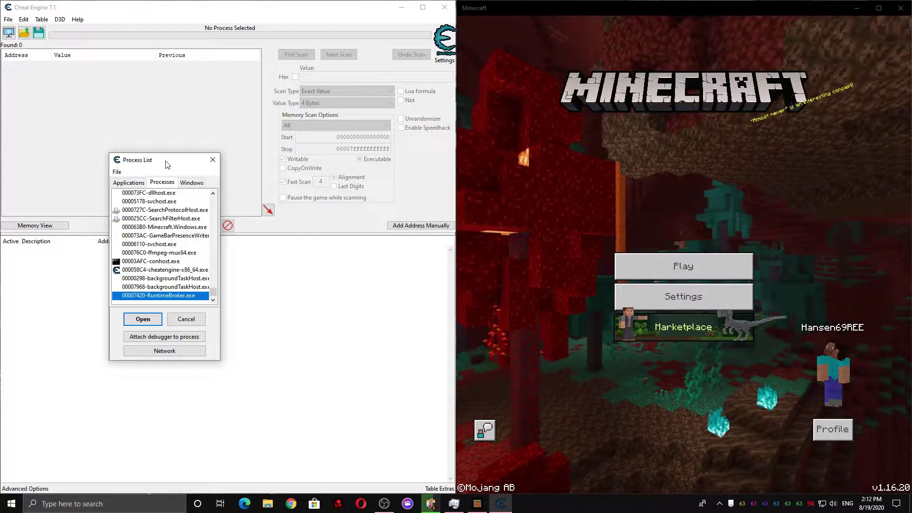
type("minec")
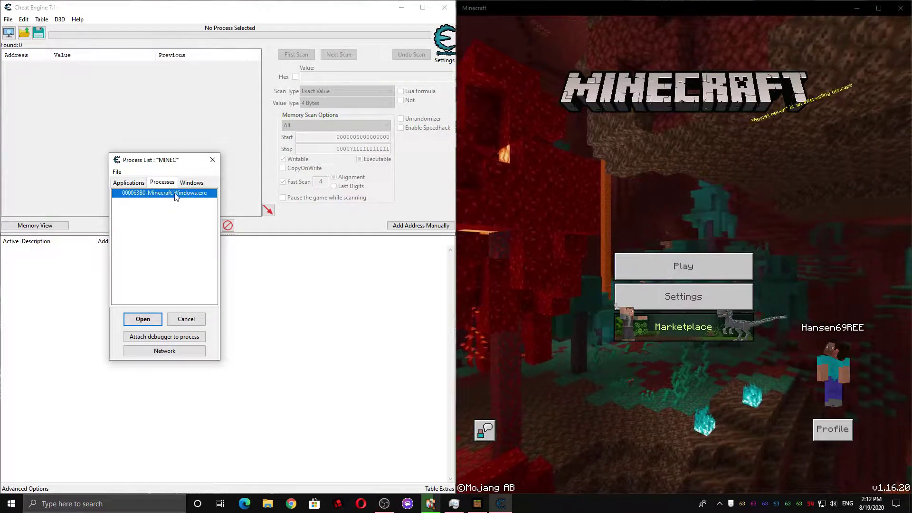
left_click(143, 319)
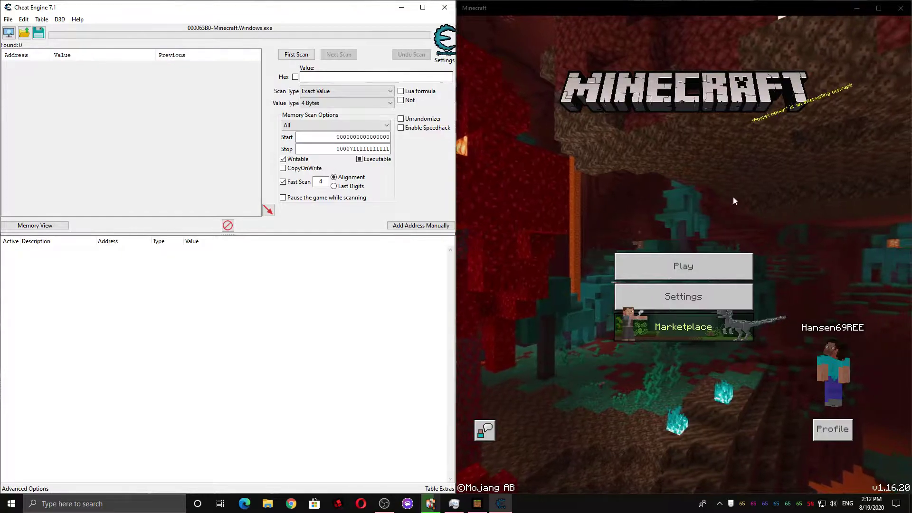
Step: Load the Videos world and enable Show Coordinates in its Game settings
left_click(739, 256)
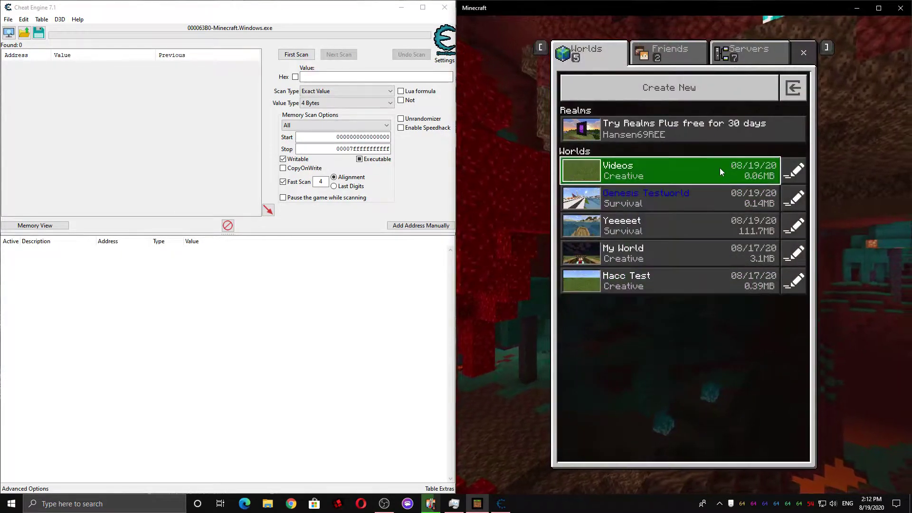
left_click(720, 168)
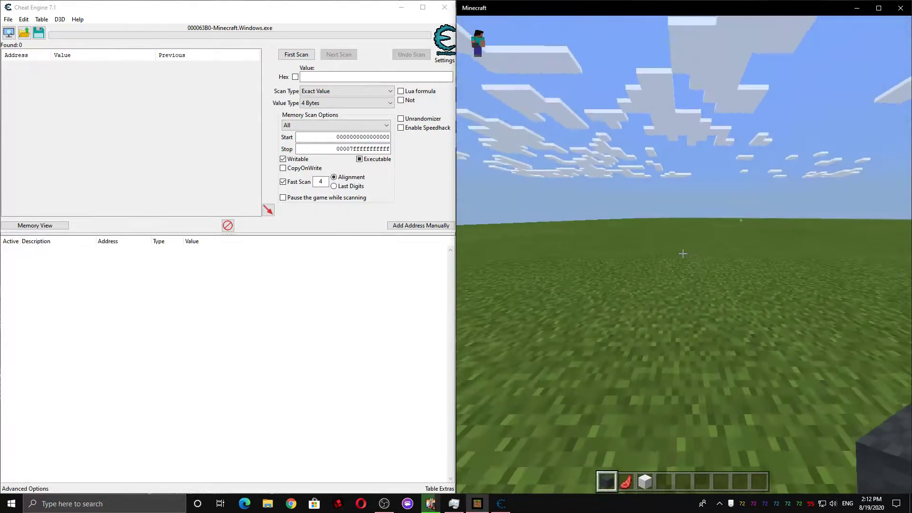
key("Escape")
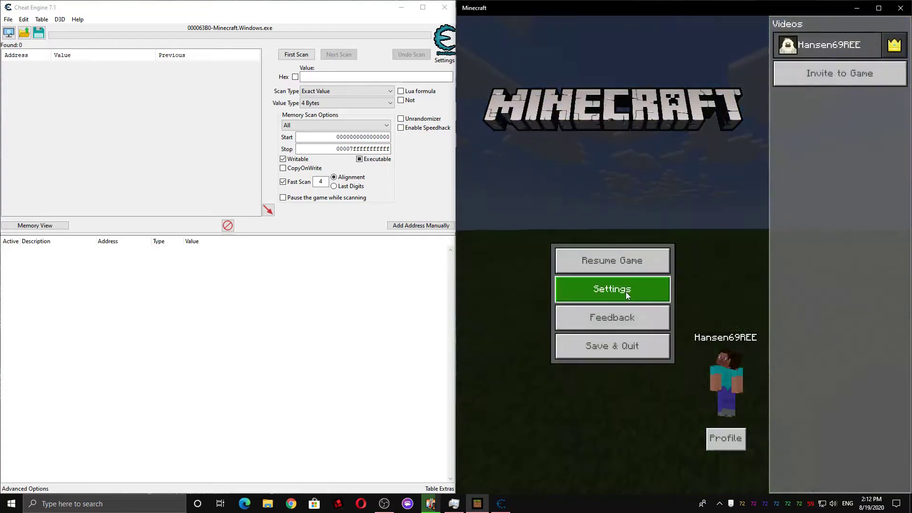
left_click(626, 291)
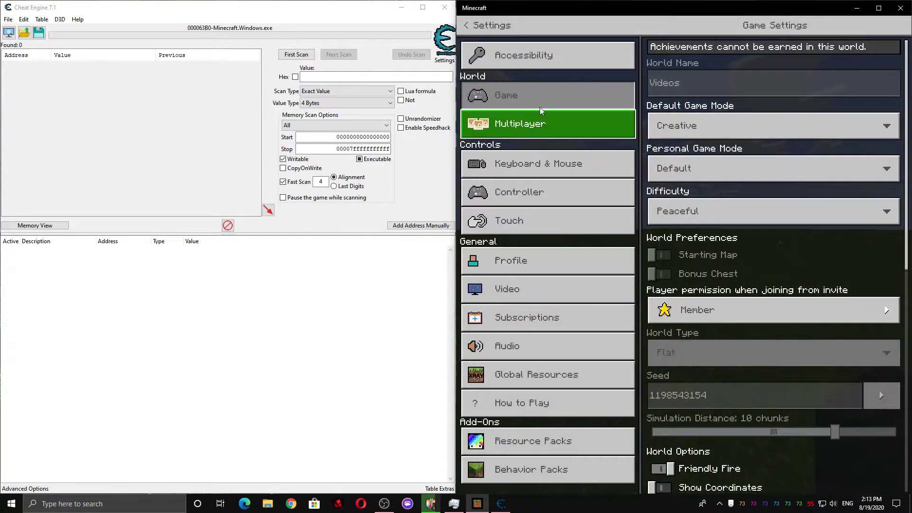
scroll(759, 337, "down", 3)
left_click(697, 394)
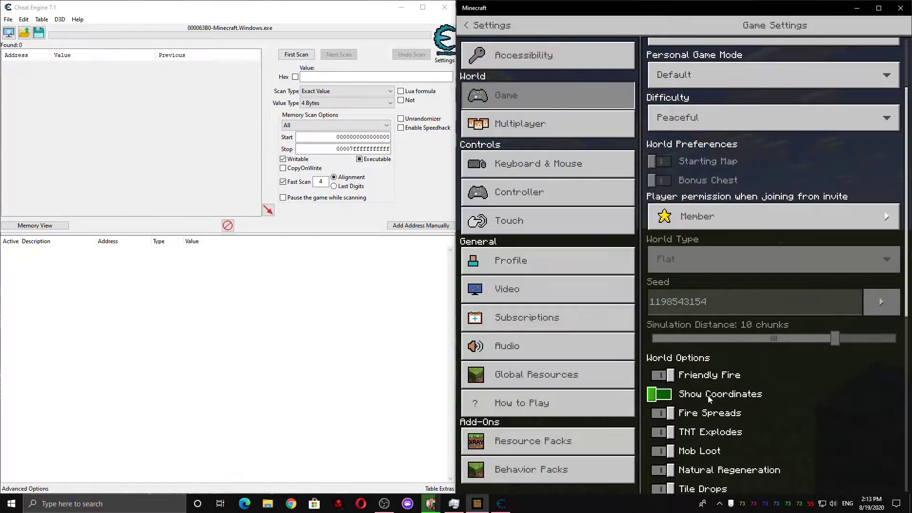
Step: Set the scan value type to Byte and run a First Scan for 1 with Show Coordinates on
left_click(670, 394)
left_click(345, 103)
left_click(319, 122)
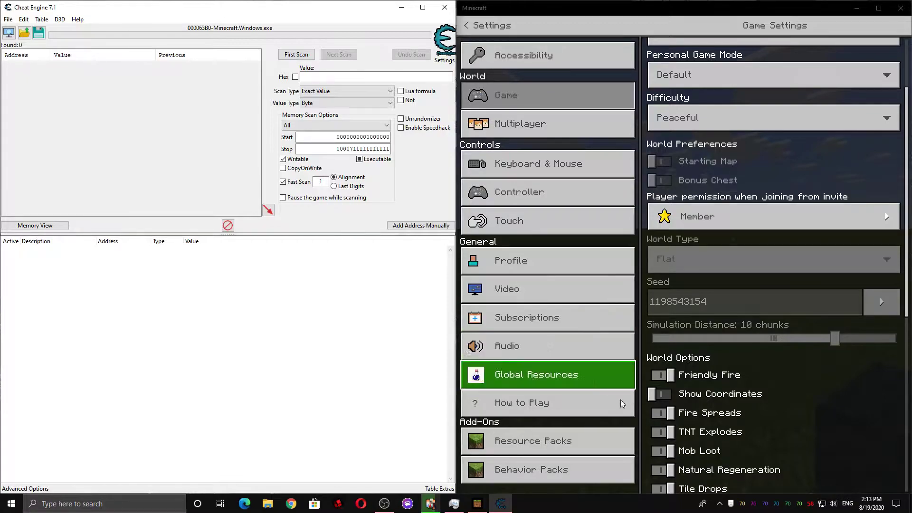
left_click(659, 394)
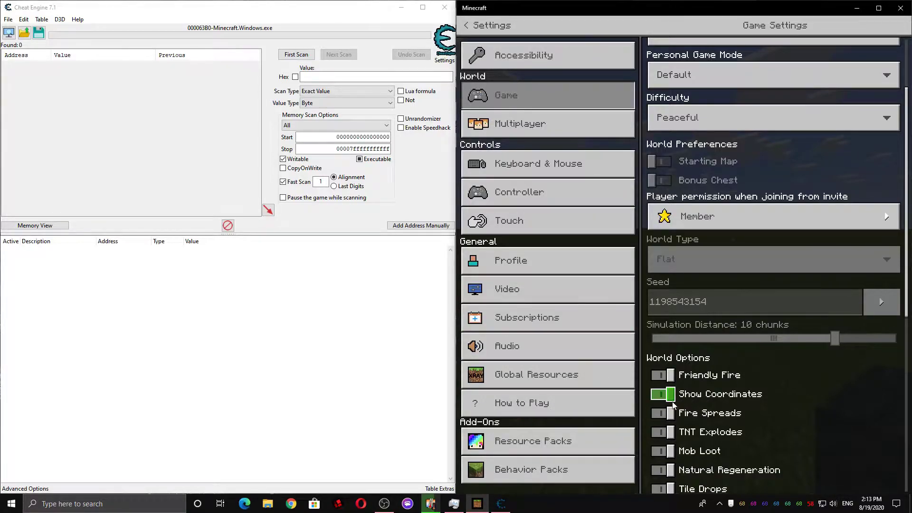
left_click(342, 77)
type("1")
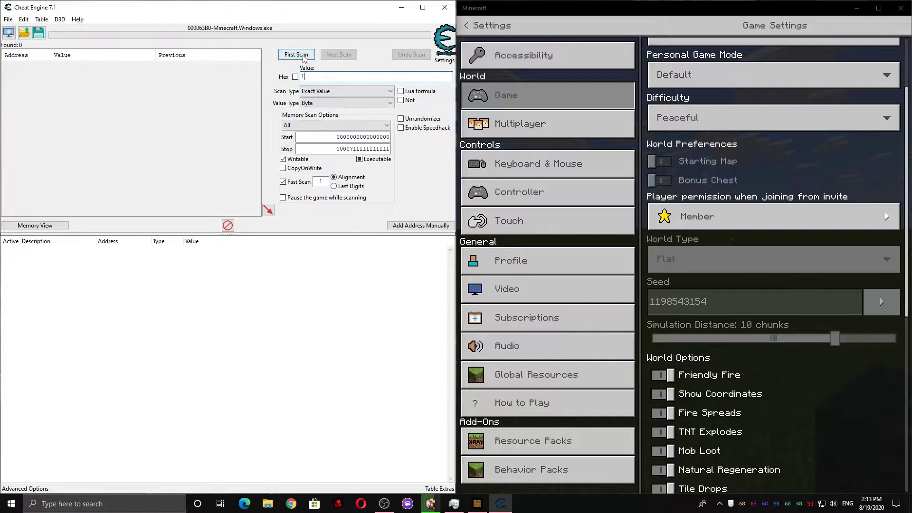
left_click(304, 58)
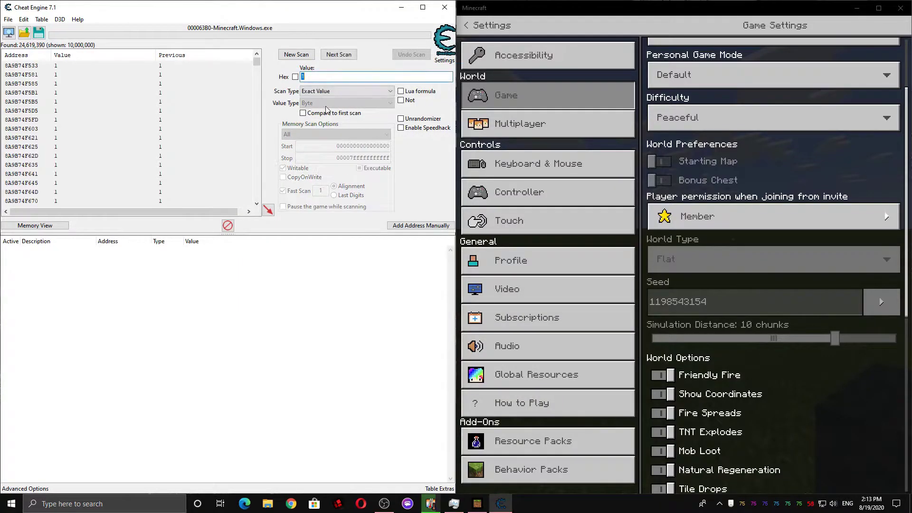
Step: Narrow the results with Next Scans for 0 and 1 while toggling Show Coordinates
left_click(659, 395)
left_click(307, 76)
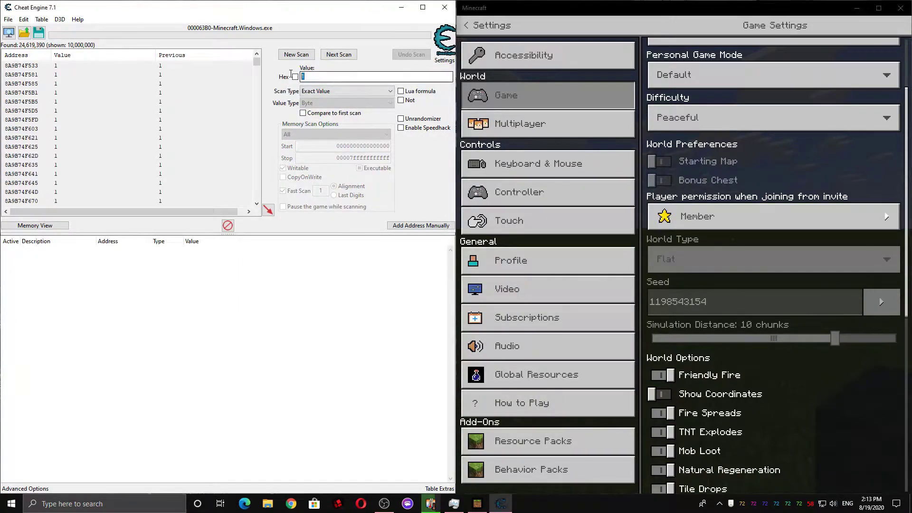
type("0")
left_click(339, 54)
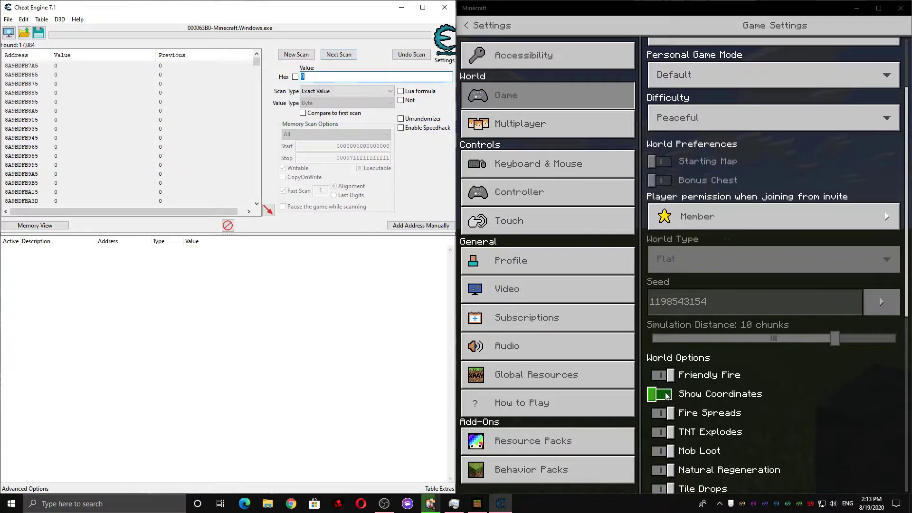
left_click(664, 395)
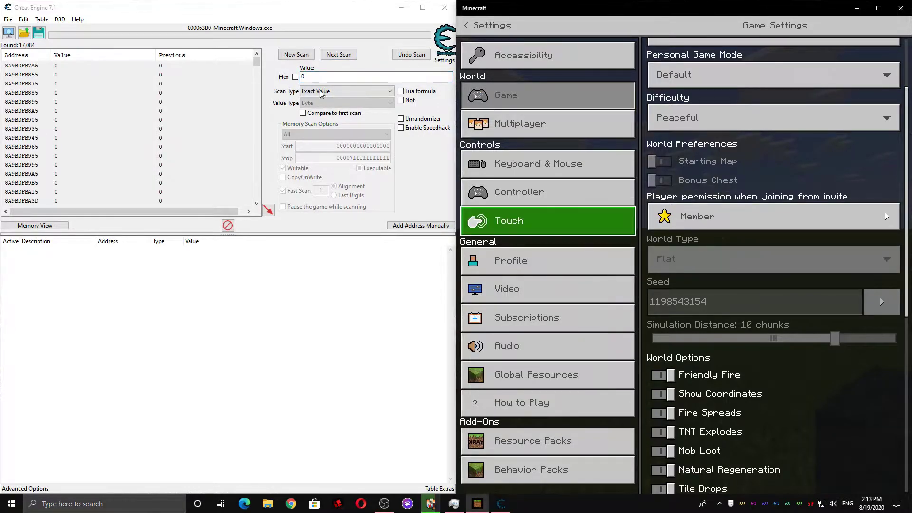
left_click(345, 54)
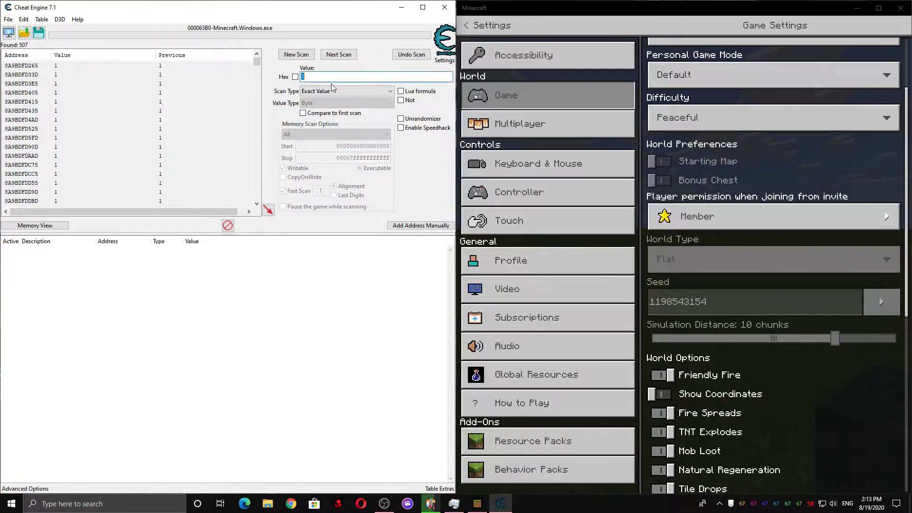
type("0")
left_click(345, 55)
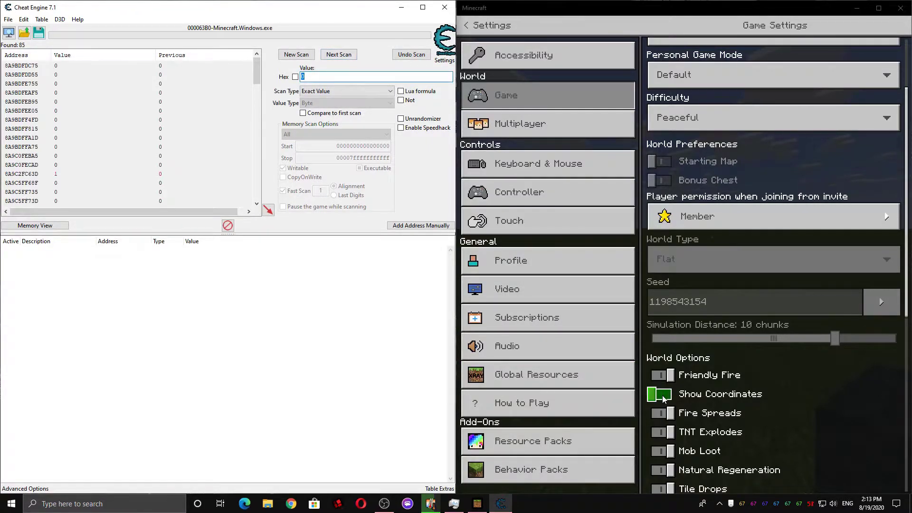
left_click(282, 76)
type("1")
left_click(345, 56)
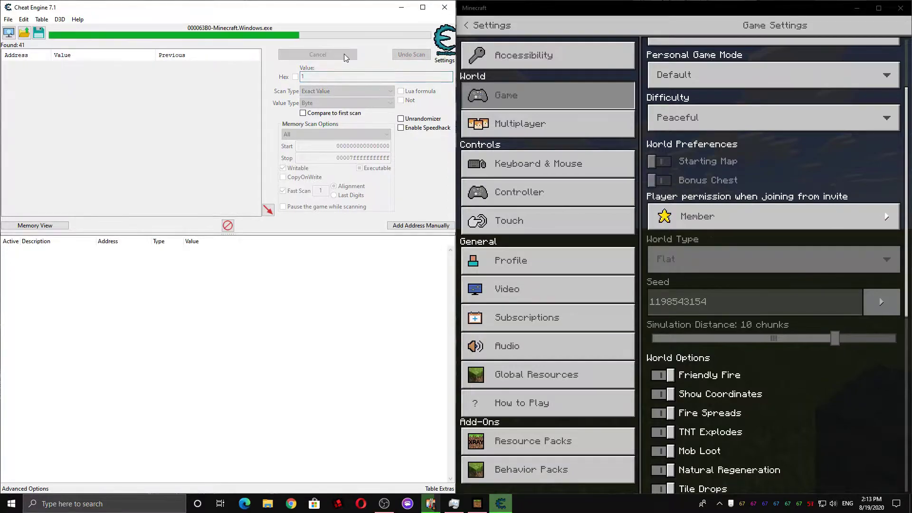
left_click(659, 394)
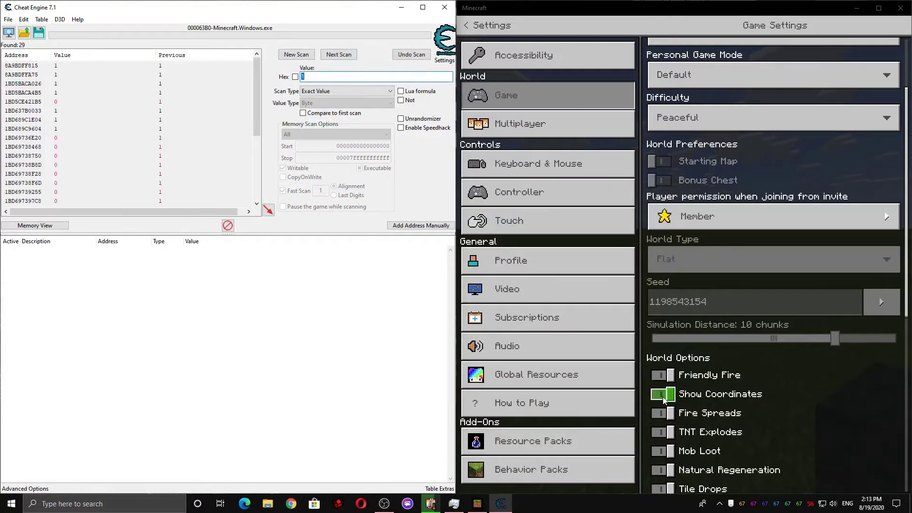
left_click(273, 75)
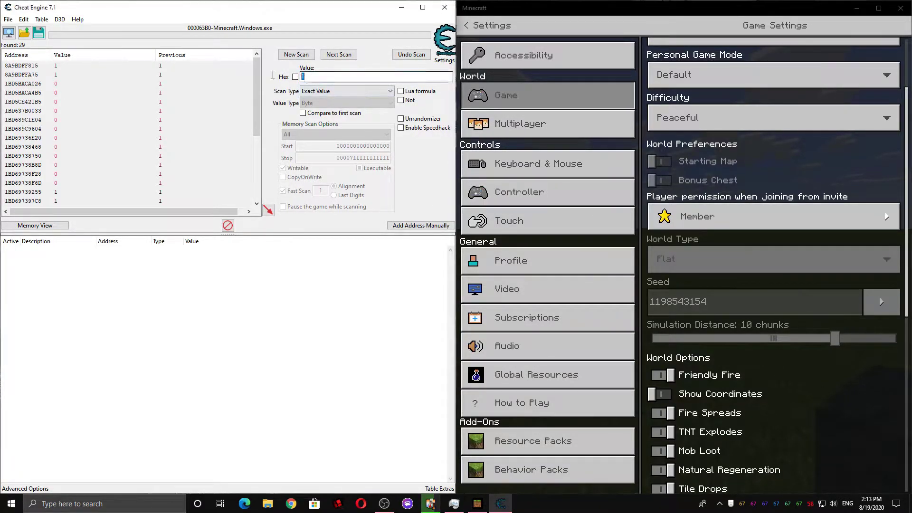
left_click(340, 55)
Step: Keep alternating Next Scans for 1 and 0 until 11 addresses remain, then select one
left_click(683, 378)
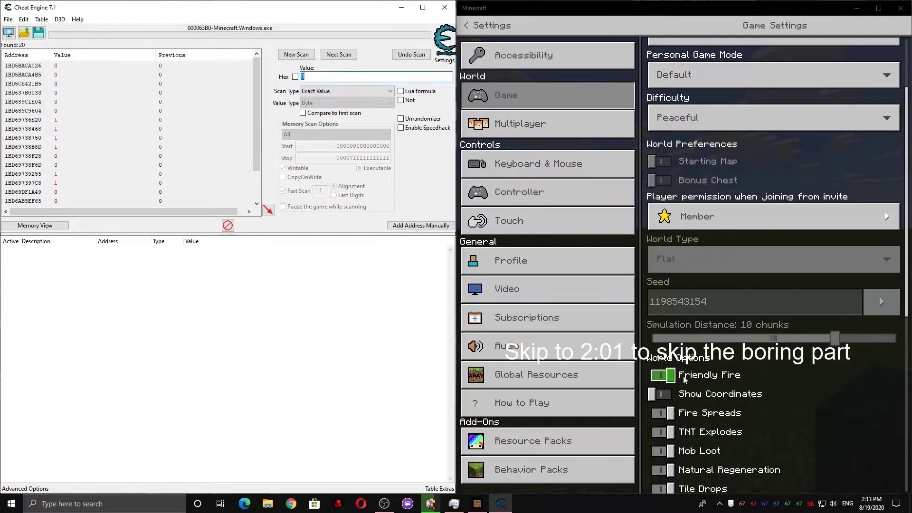
left_click(272, 75)
type("1")
left_click(338, 57)
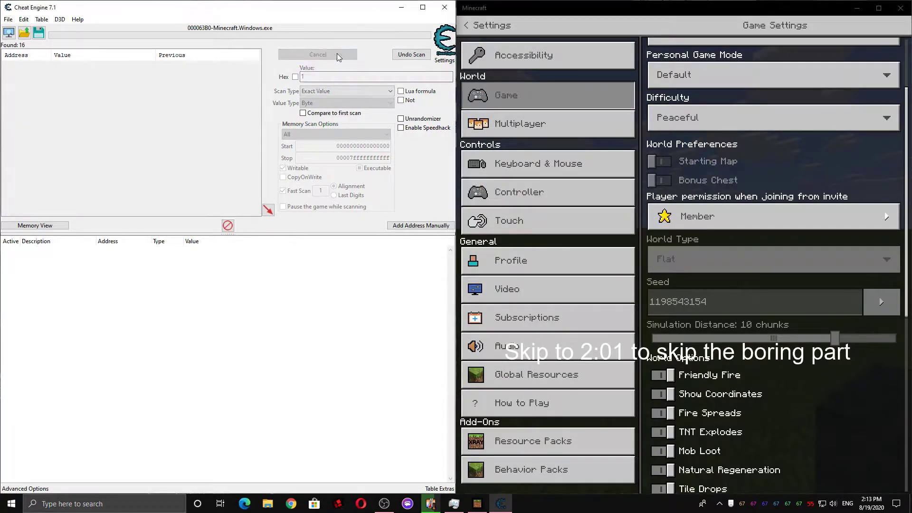
left_click(677, 398)
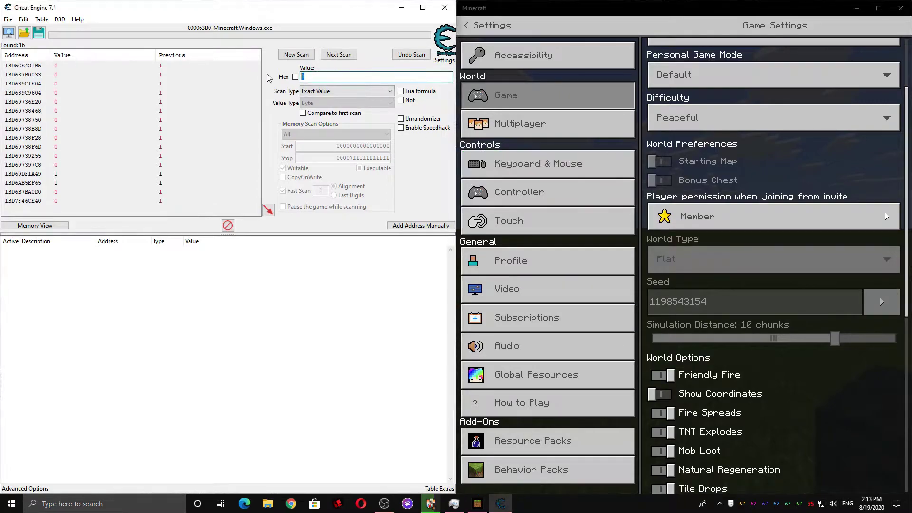
type("0")
left_click(340, 63)
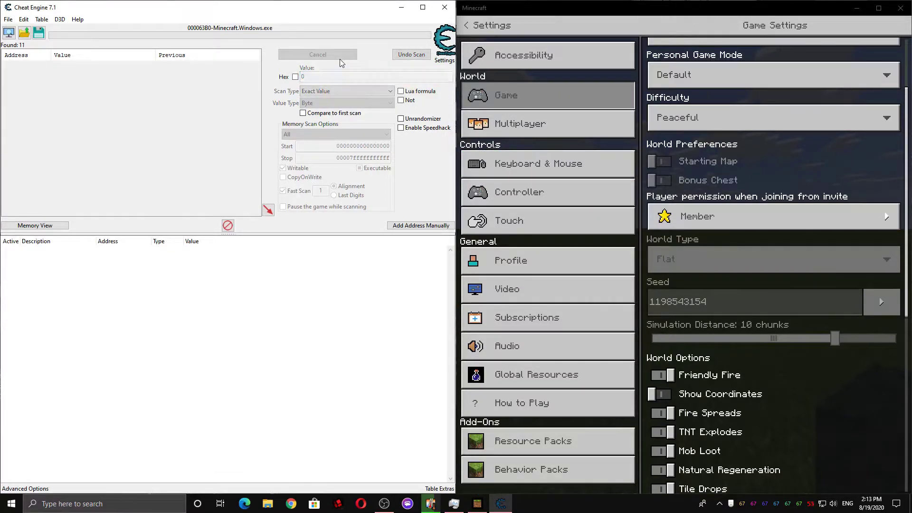
type("1")
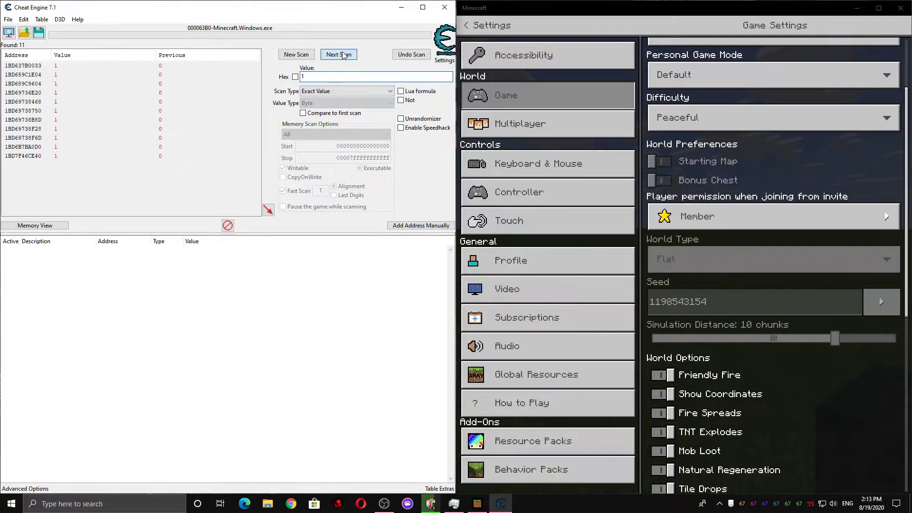
left_click(343, 56)
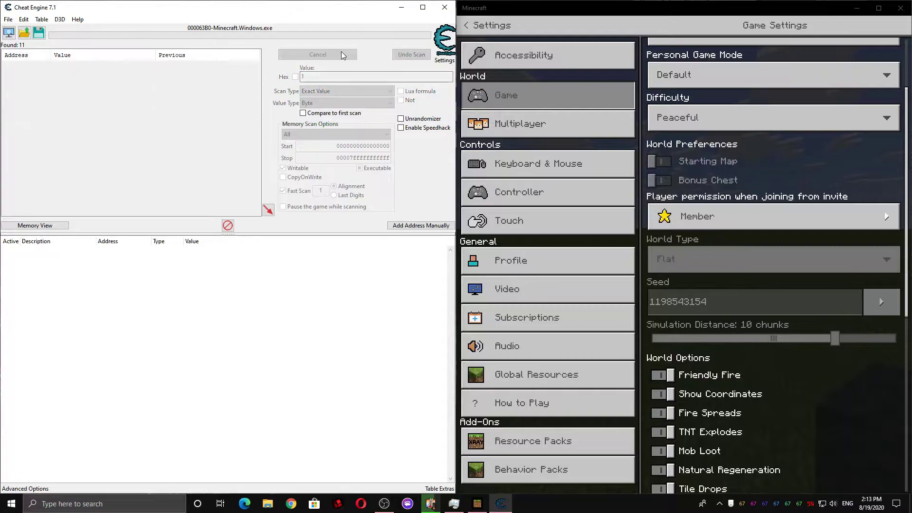
left_click(671, 395)
left_click(278, 79)
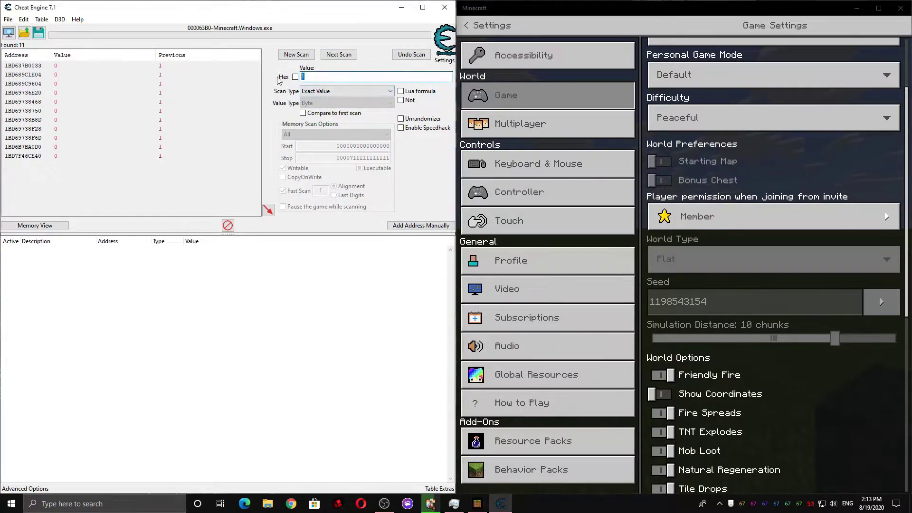
type("0")
left_click(335, 56)
left_click(146, 102)
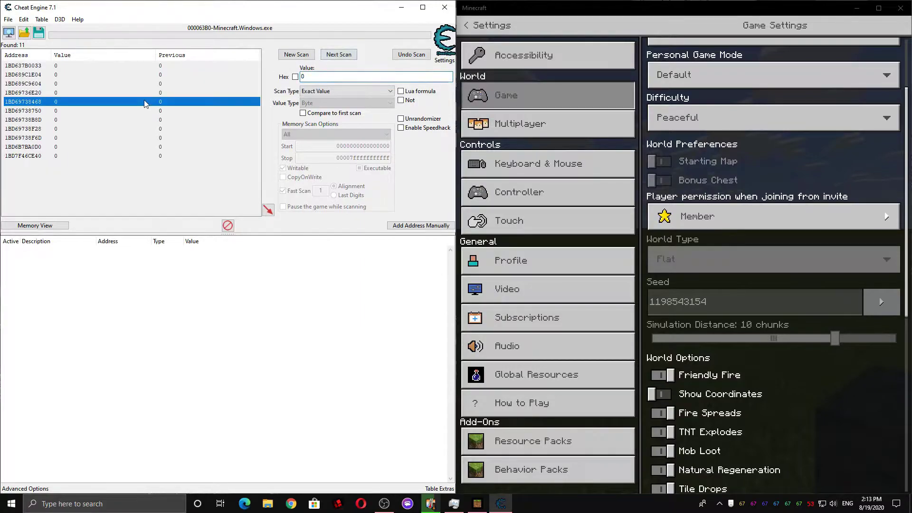
Step: Add all eleven found addresses to the cheat table and start a New Scan
key("ctrl+a")
right_click(144, 105)
left_click(153, 106)
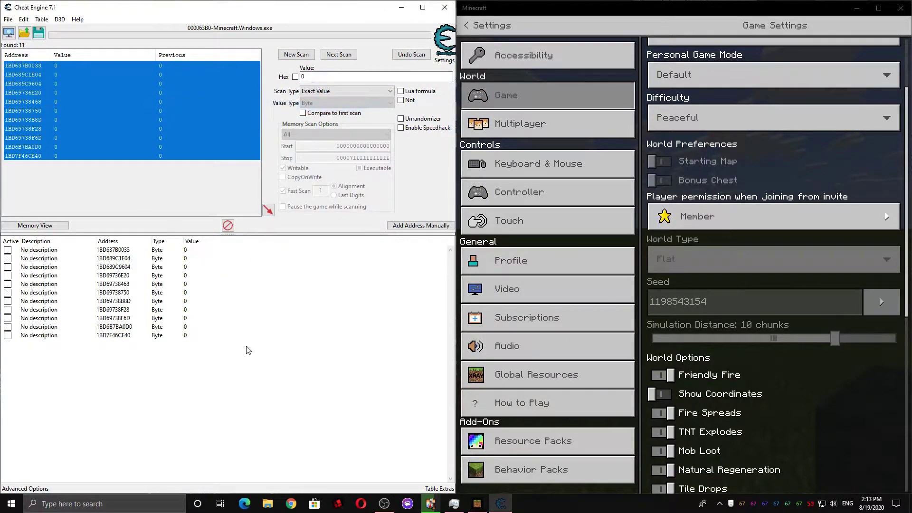
left_click(296, 54)
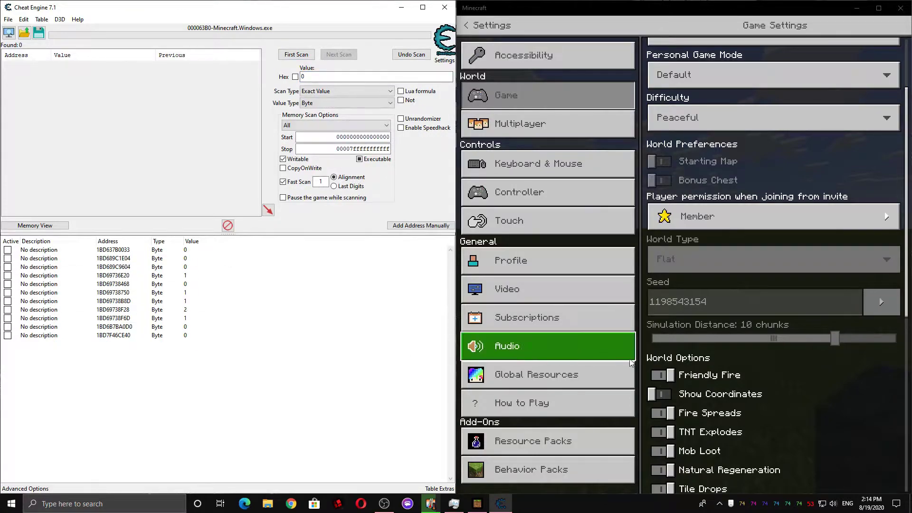
Step: Toggle Show Coordinates and delete the three rows whose values didn't follow it
left_click(668, 395)
left_click(664, 398)
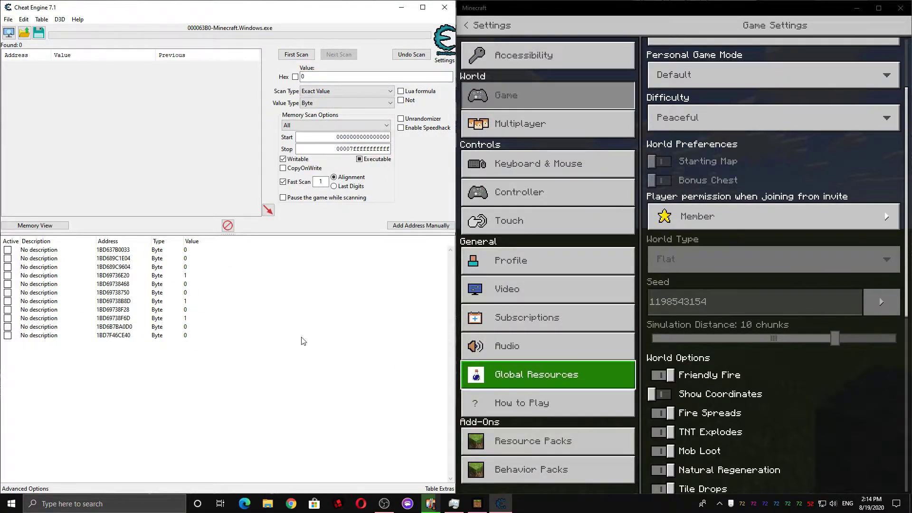
left_click(195, 328)
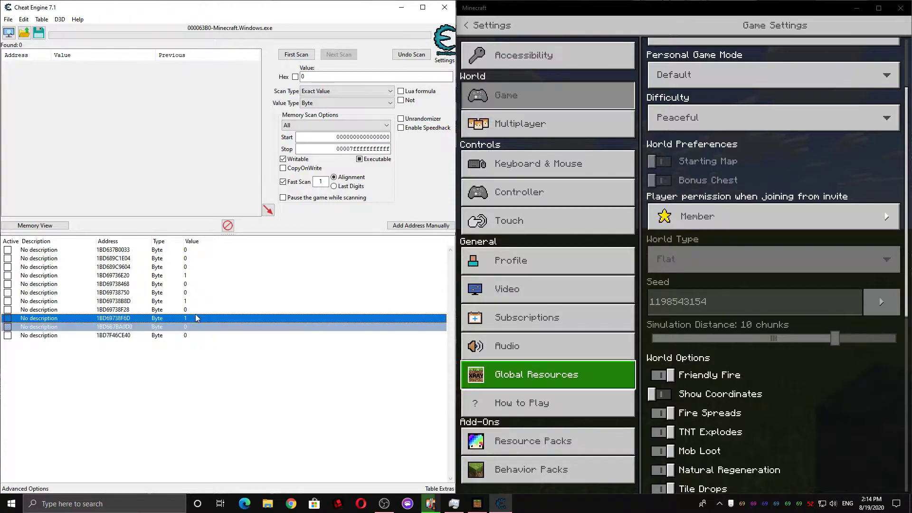
left_click(205, 301, "ctrl")
left_click(206, 277, "ctrl")
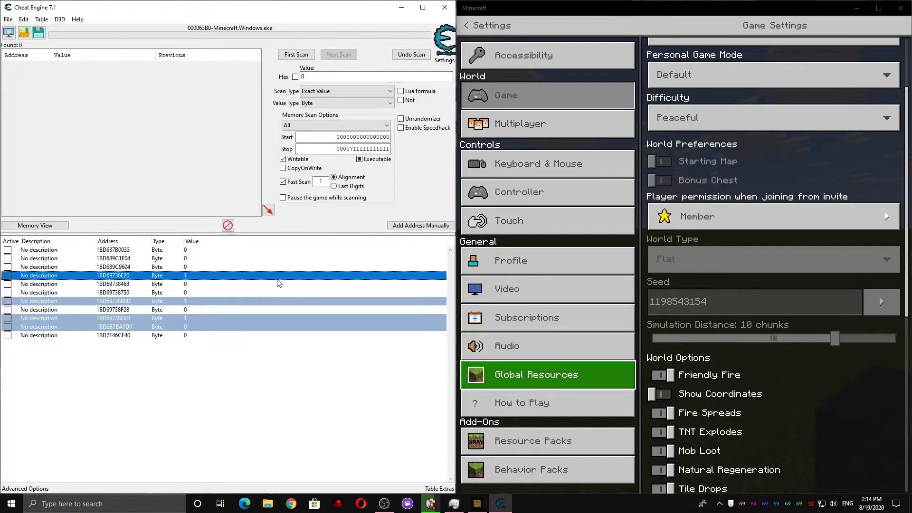
key("Delete")
Step: Toggle Show Coordinates again and delete the next group of non-matching rows
left_click(664, 396)
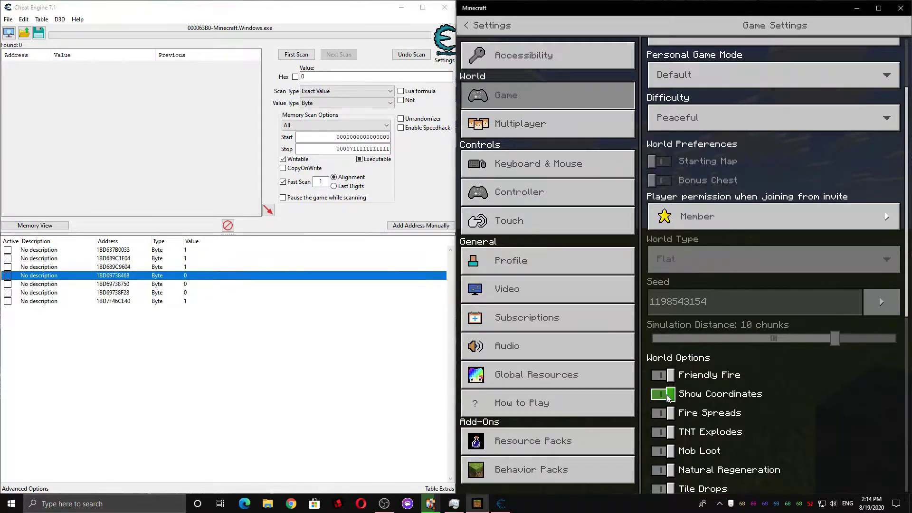
left_click(667, 397)
left_click(204, 301)
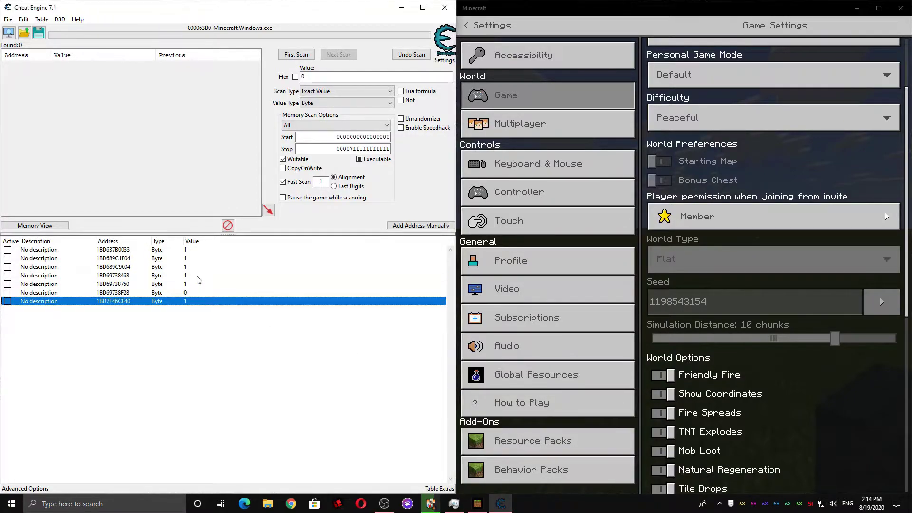
left_click(200, 269, "ctrl")
left_click(199, 252, "ctrl")
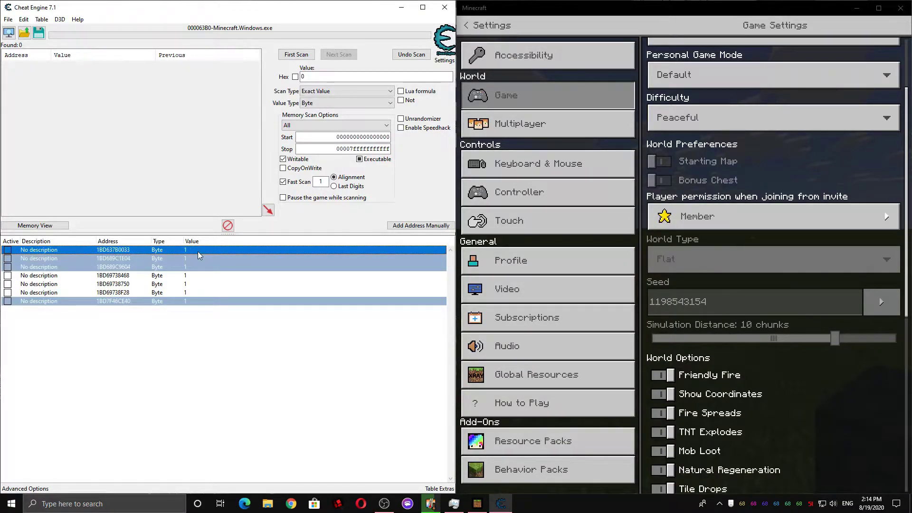
left_click(199, 277)
left_click(206, 293, "ctrl")
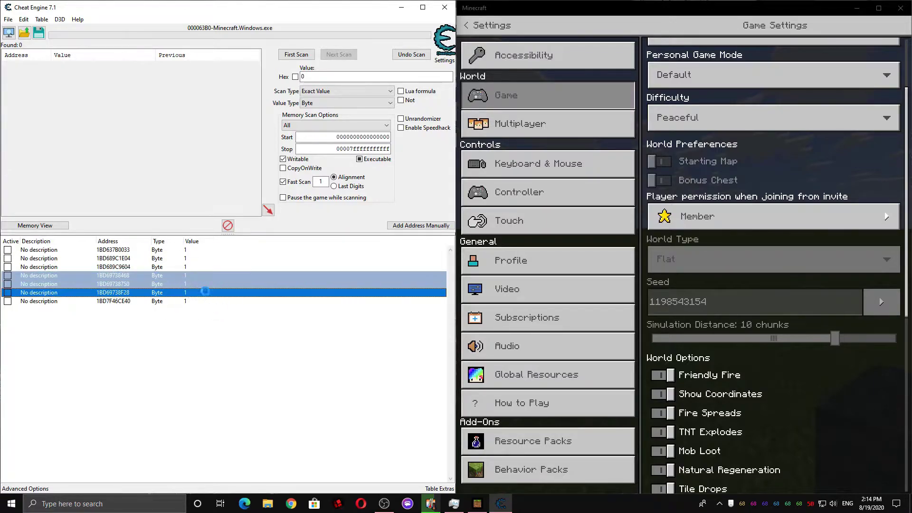
key("Delete")
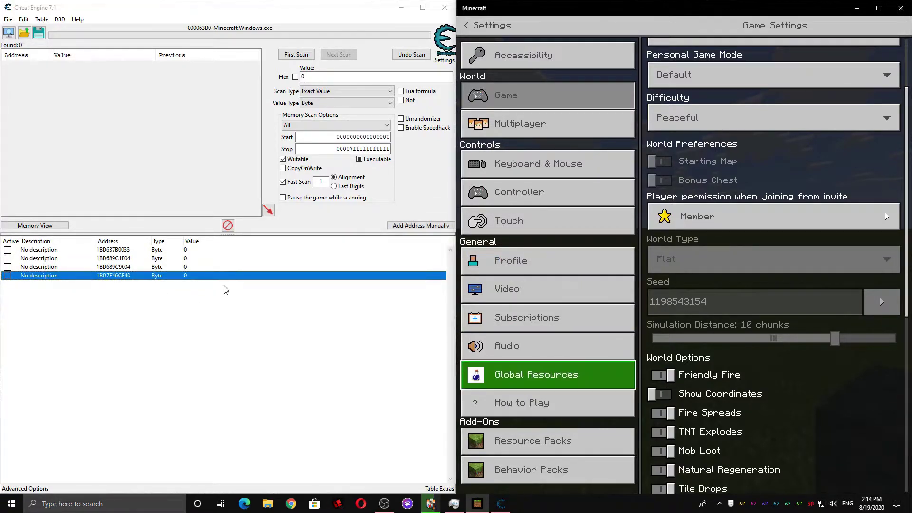
Step: Delete the top remaining row with confirmation, leaving three candidate addresses
left_click(204, 251)
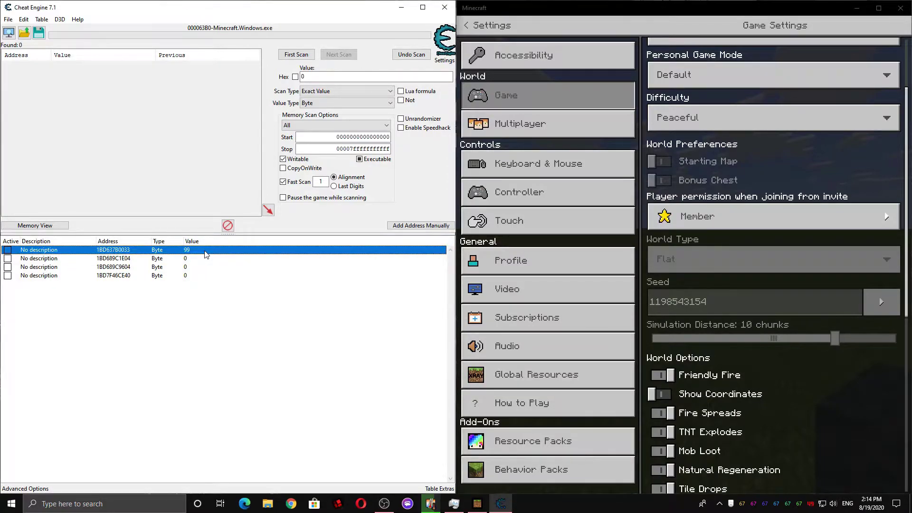
key("Delete")
key("Return")
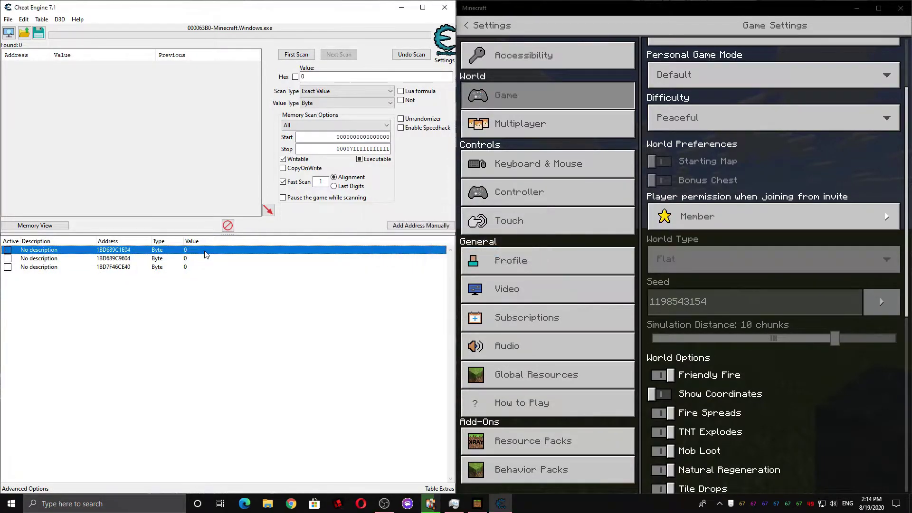
left_click(203, 259)
left_click(184, 251)
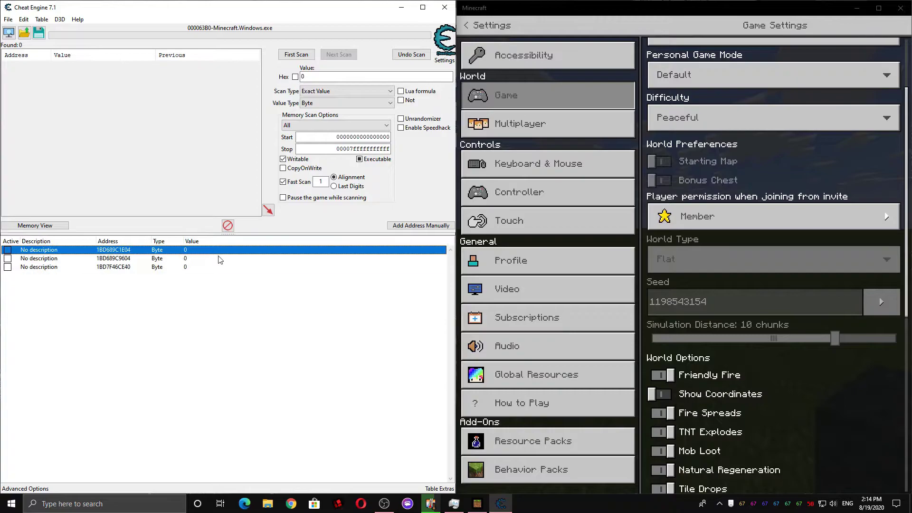
Step: Test the three rows against a Show Coordinates toggle and delete the two mismatches, keeping 1BD689C9604
left_click(220, 257)
left_click(221, 251)
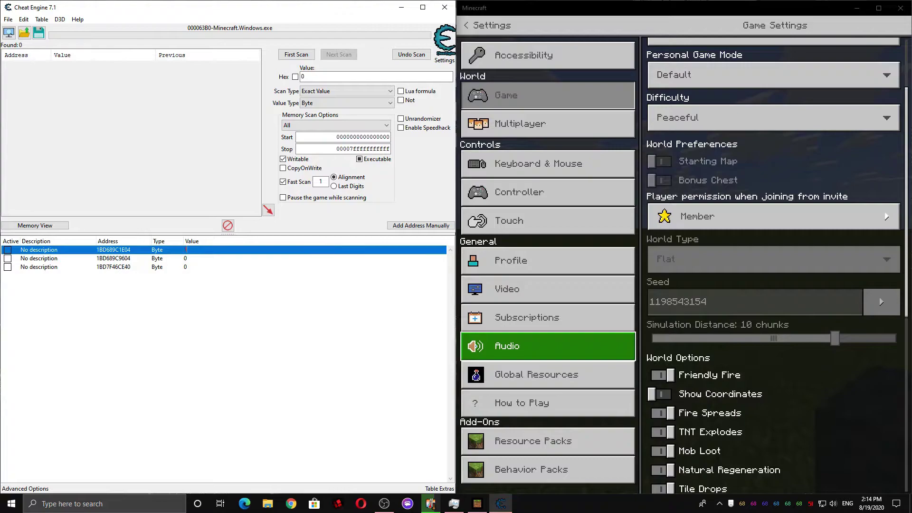
left_click(294, 258)
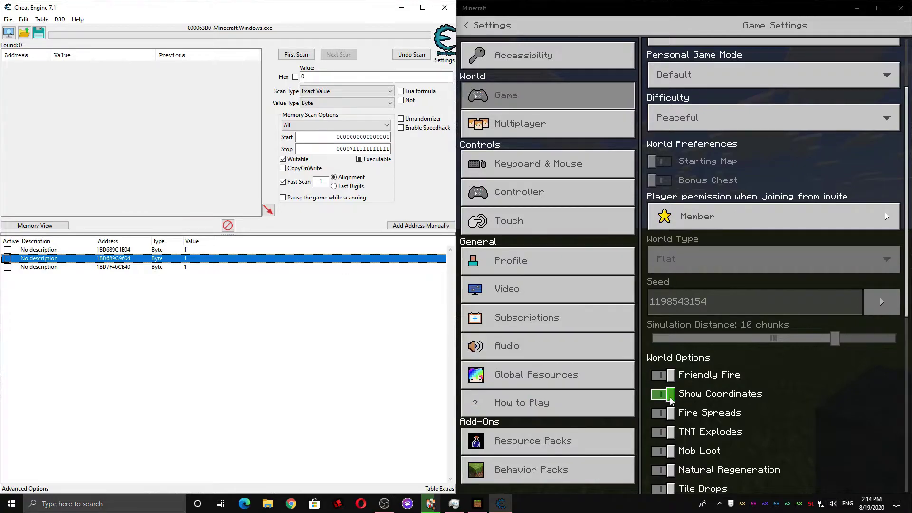
left_click(663, 395)
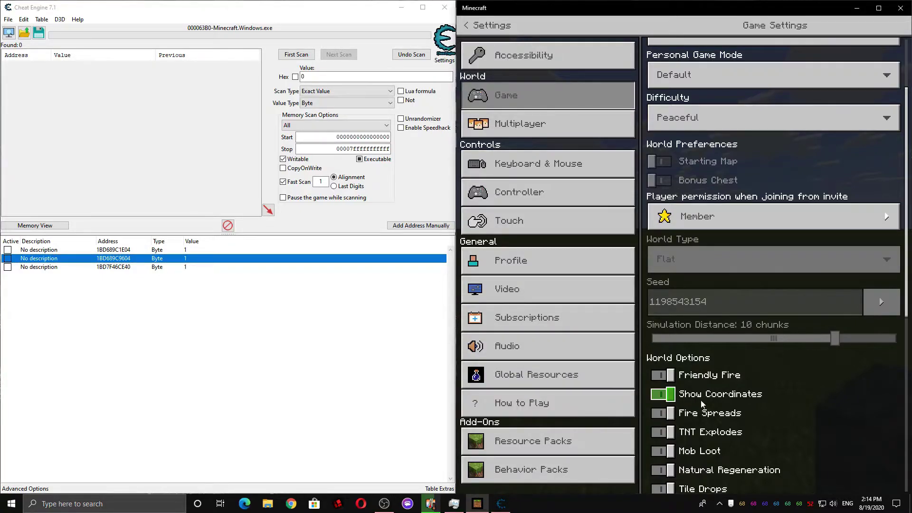
left_click(670, 394)
left_click(185, 269)
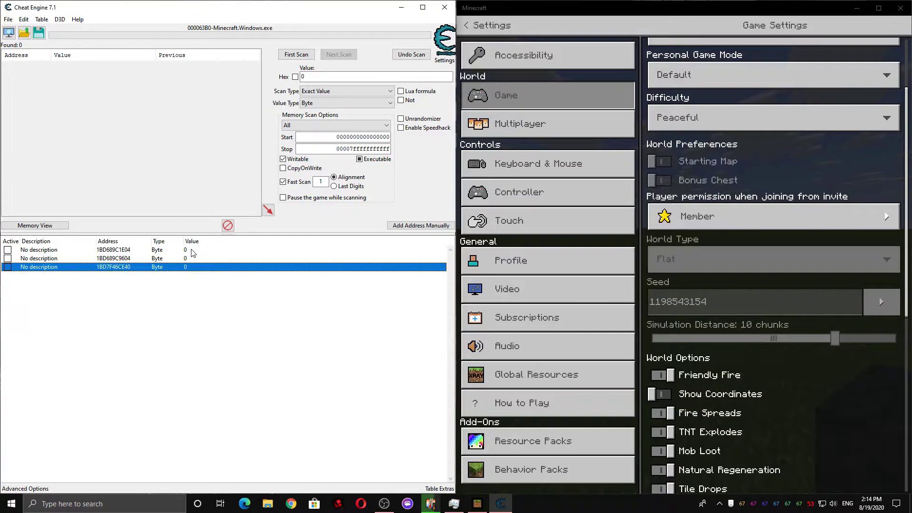
left_click(189, 250, "ctrl")
key("Delete")
key("Return")
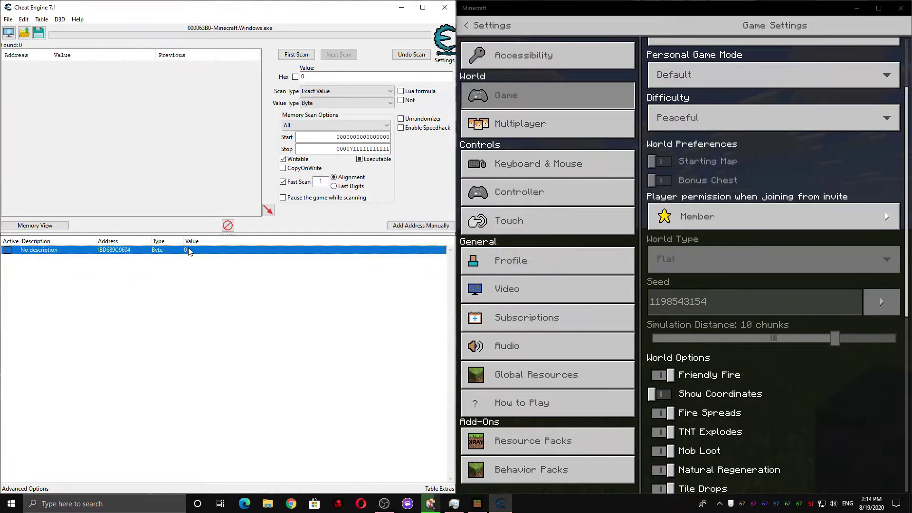
Step: Find out what code accesses the remaining address, attaching the debugger, and resume the game
right_click(189, 251)
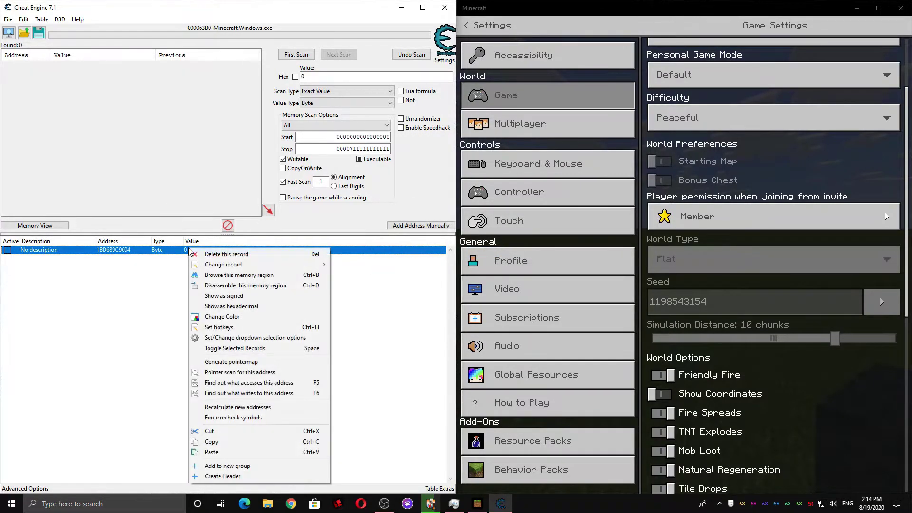
left_click(303, 385)
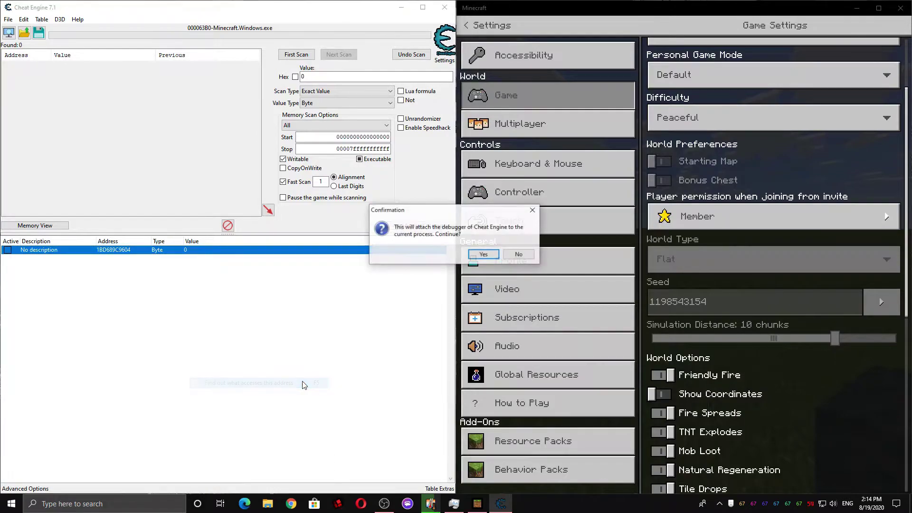
left_click(485, 255)
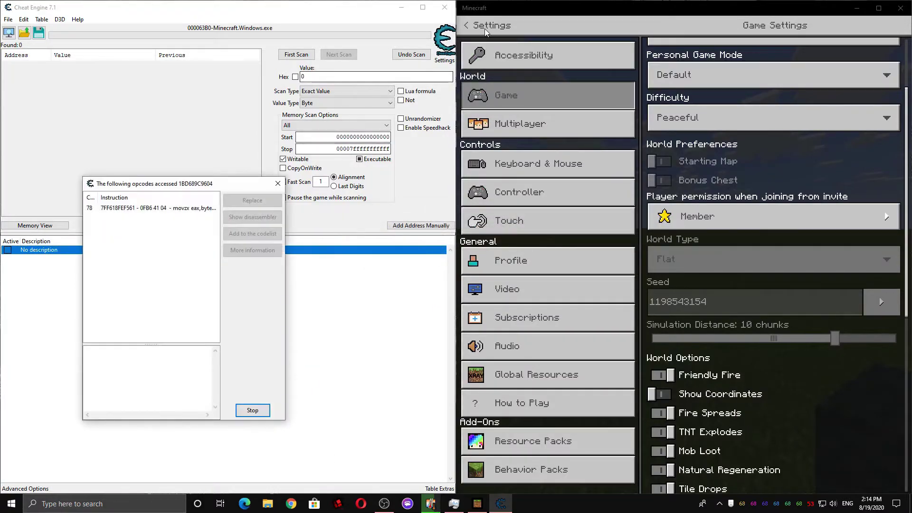
left_click(465, 27)
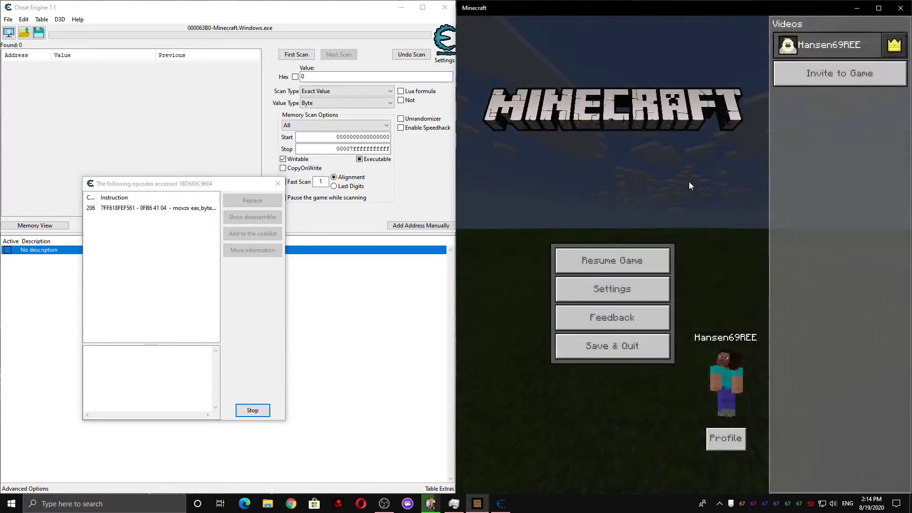
left_click(608, 259)
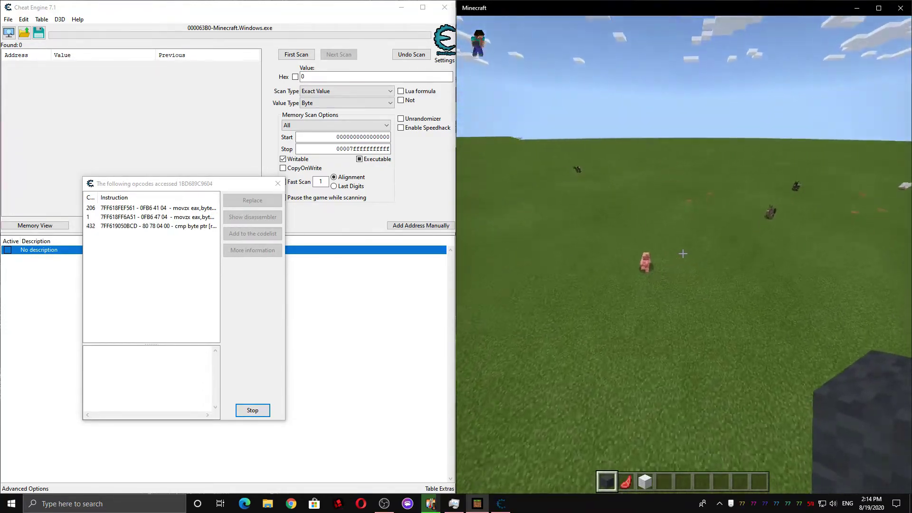
key("Escape")
Step: Replace the frequently hit cmp byte ptr [rax+04],00 instruction with no-ops
left_click(159, 227)
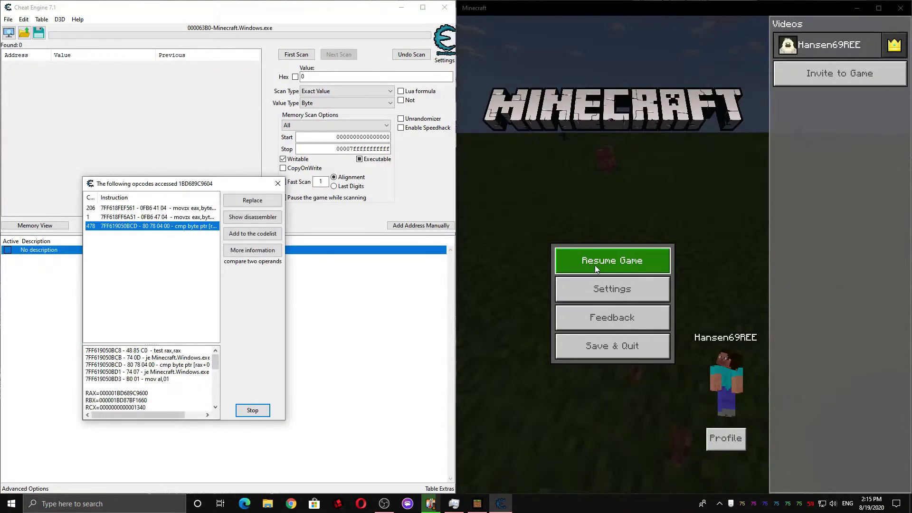
left_click(596, 266)
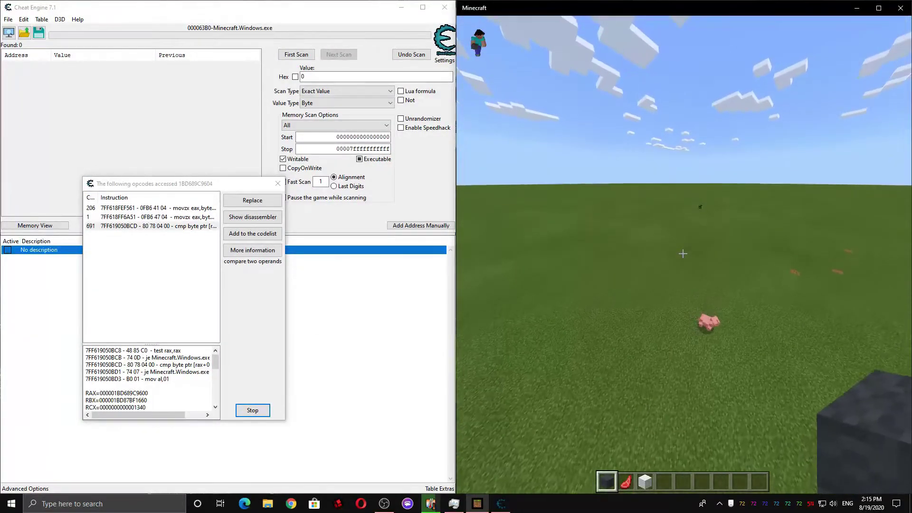
key("Escape")
left_click(625, 261)
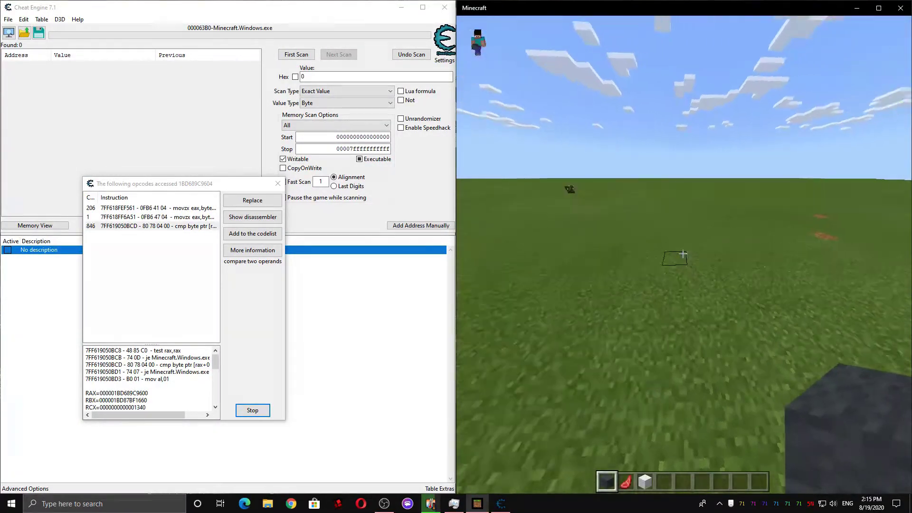
key("Escape")
right_click(183, 229)
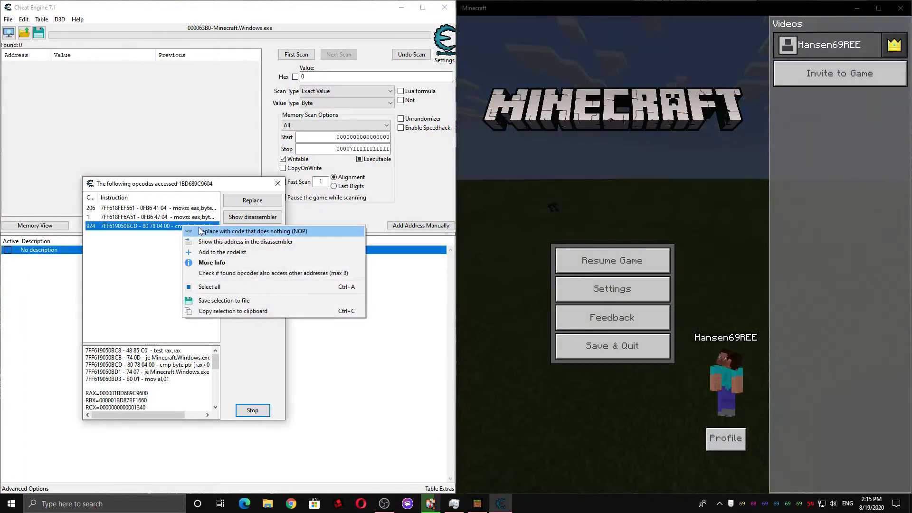
left_click(207, 232)
left_click(437, 274)
Step: Turn on Show Coordinates in Minecraft and move around to watch the Position readout
left_click(611, 260)
key("w")
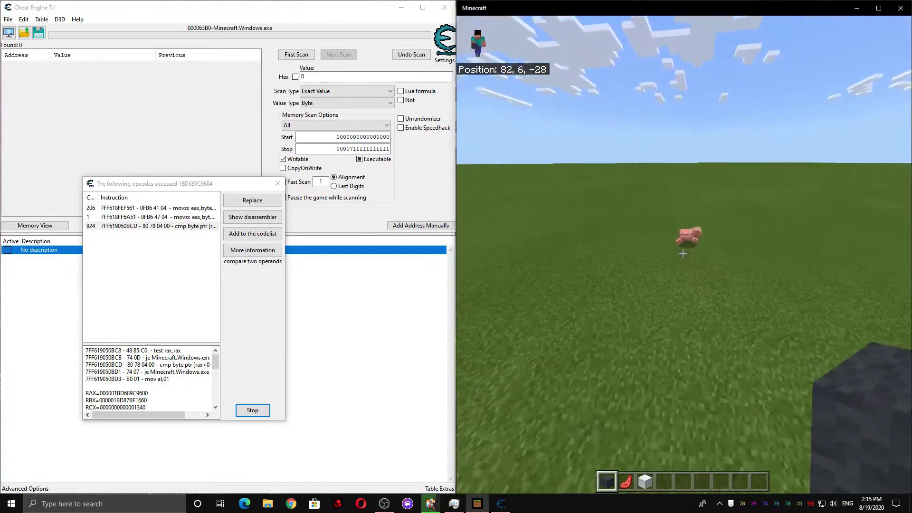
key("Escape")
left_click(610, 285)
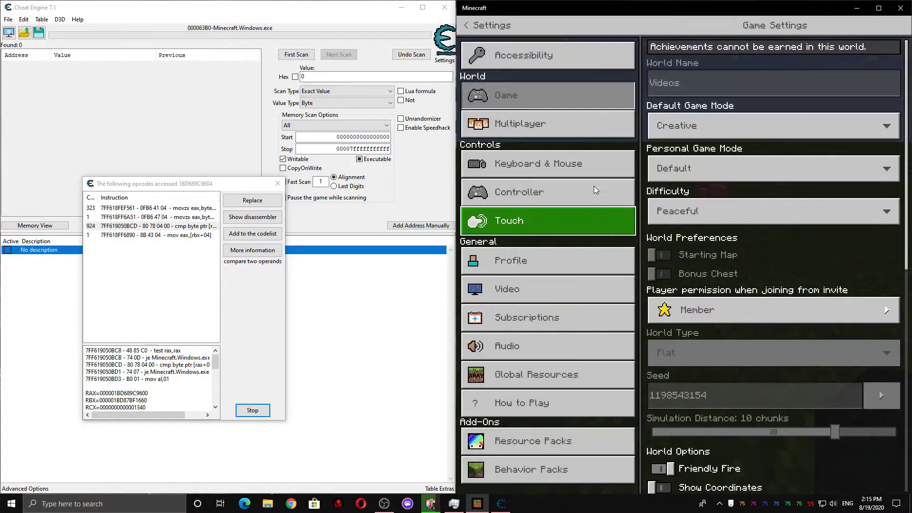
scroll(677, 300, "down", 2)
left_click(686, 410)
key("Escape")
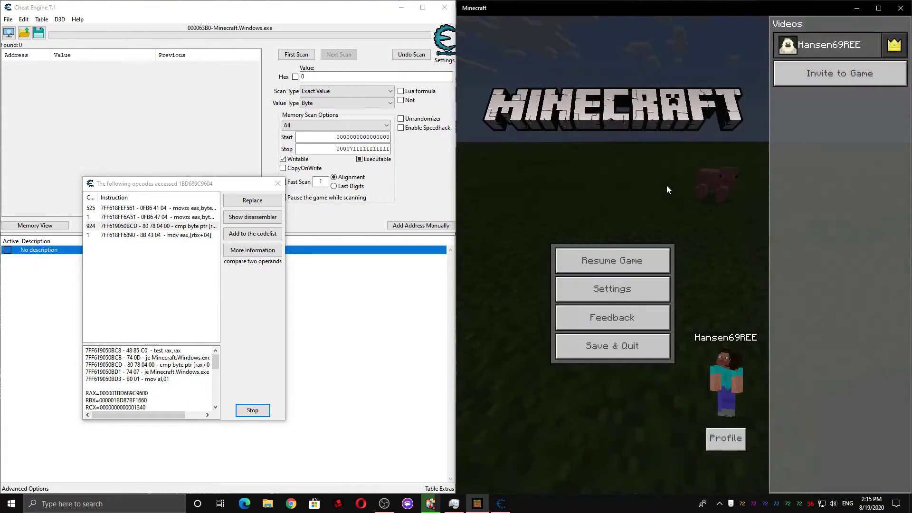
left_click(611, 261)
key("space")
key("space")
key("w")
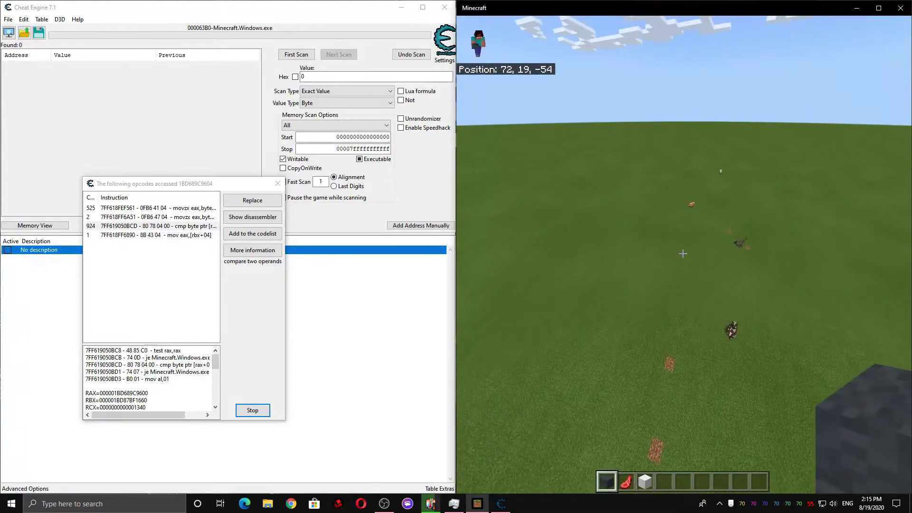
key("Escape")
Step: Restore the original cmp byte ptr [rax+04],00 code over the four no-ops in the disassembler
left_click(181, 227)
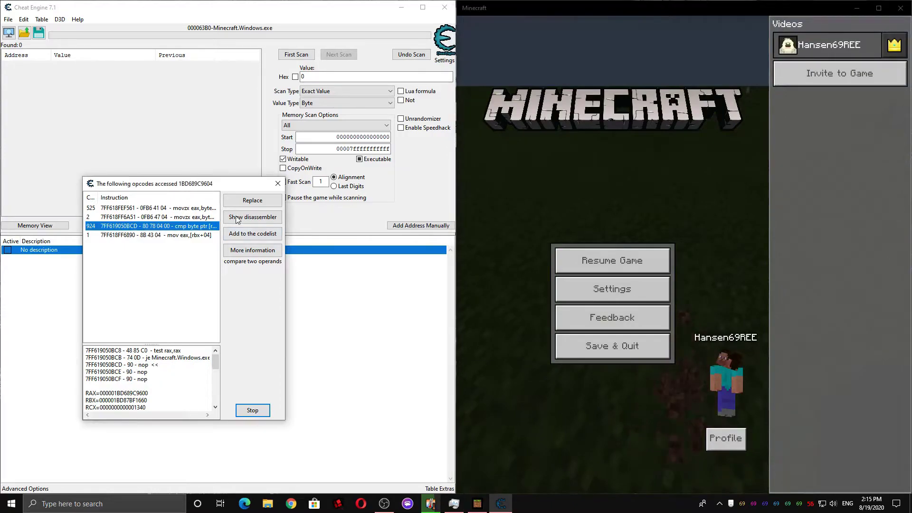
left_click(252, 216)
left_click_drag(287, 314, 521, 90)
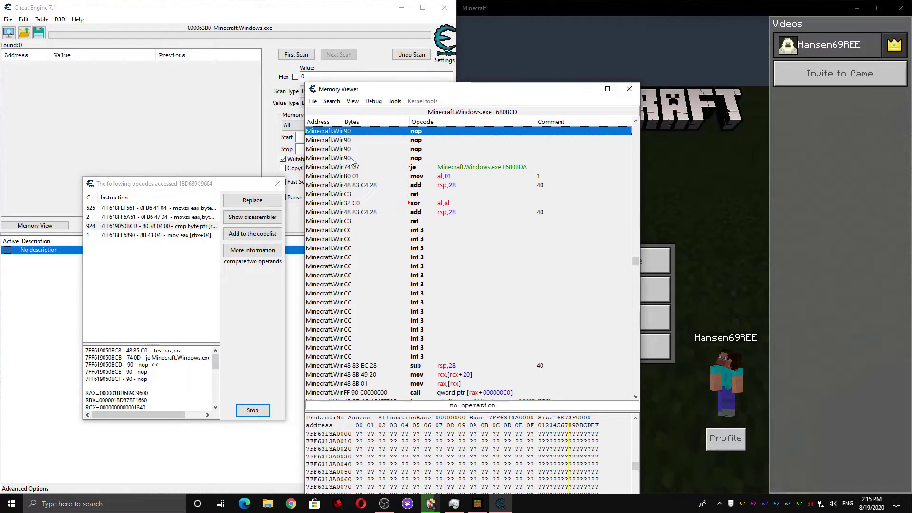
left_click(411, 158)
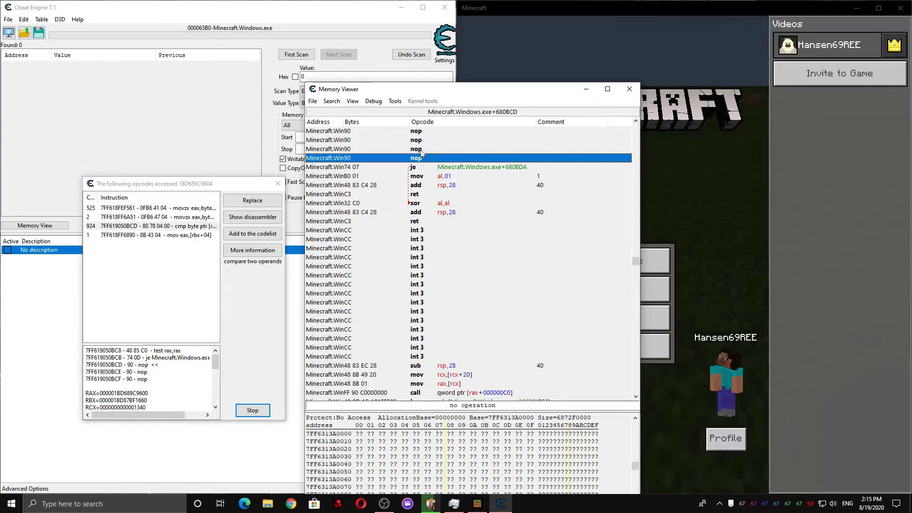
left_click_drag(431, 149, 433, 132)
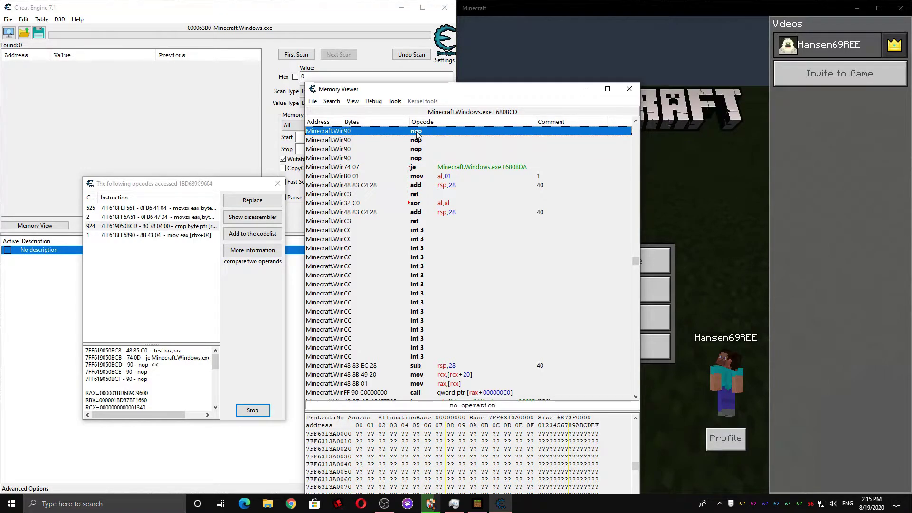
right_click(418, 135)
left_click(485, 173)
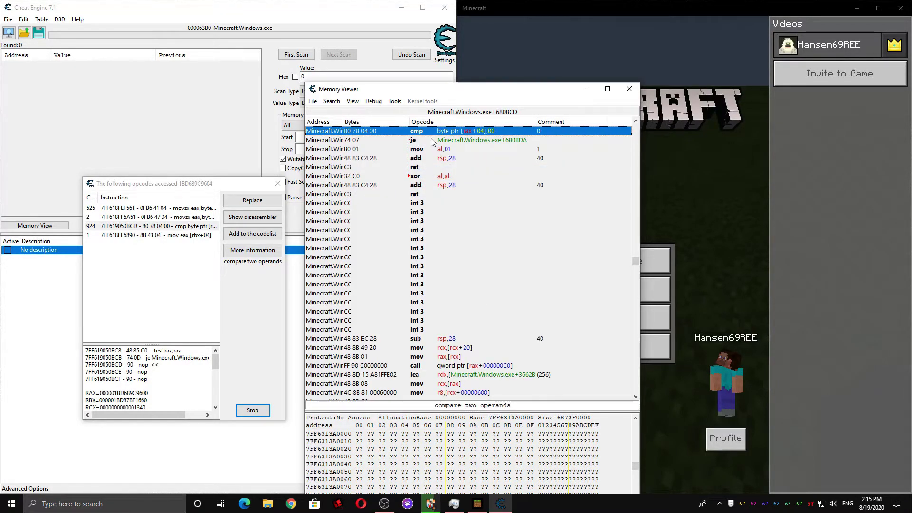
Step: Create an AOB Injection Auto Assemble script named Coords at the suggested address
left_click(394, 102)
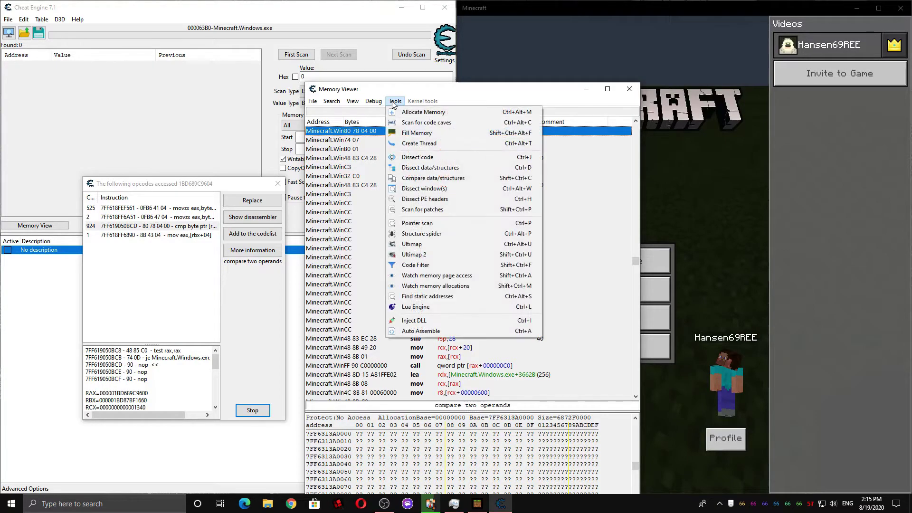
left_click(447, 333)
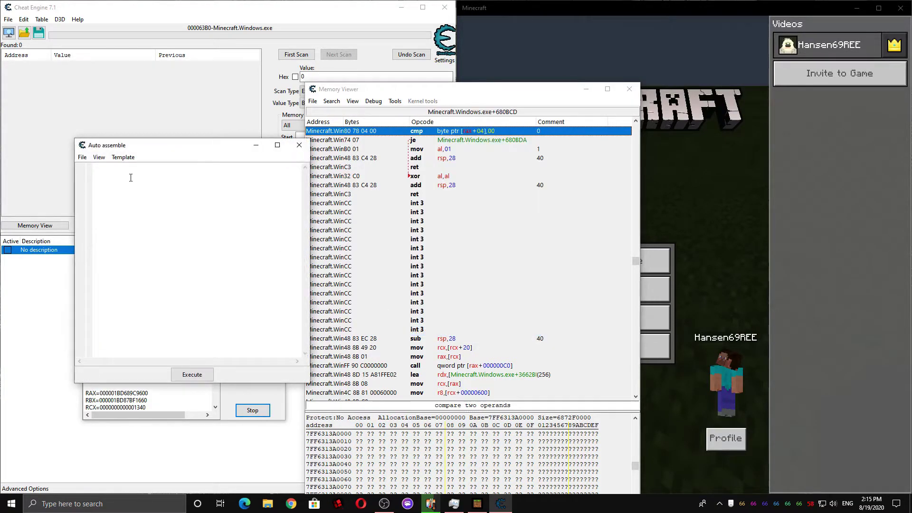
left_click(123, 158)
left_click(177, 209)
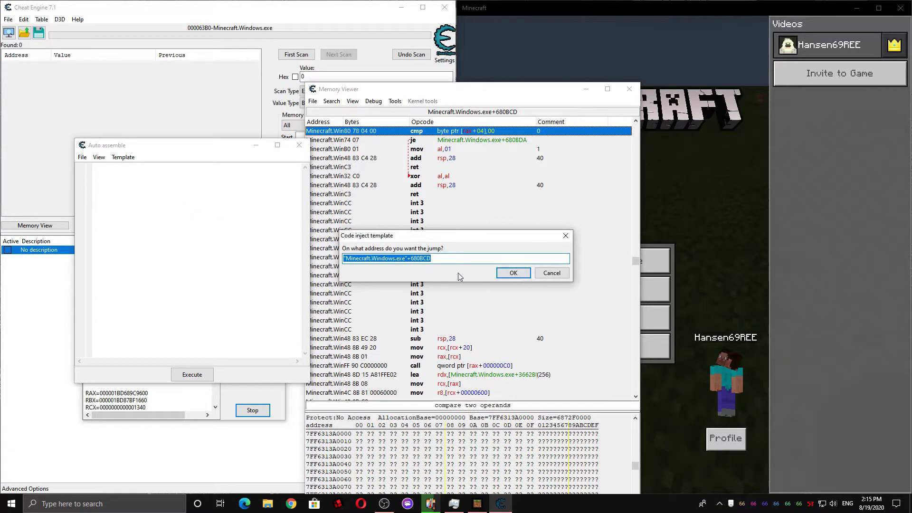
left_click(514, 273)
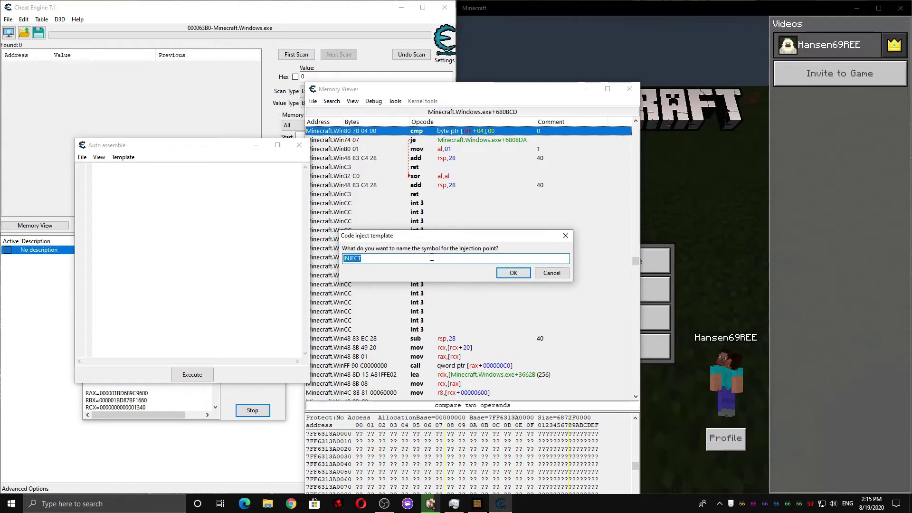
type("Coords")
key("Return")
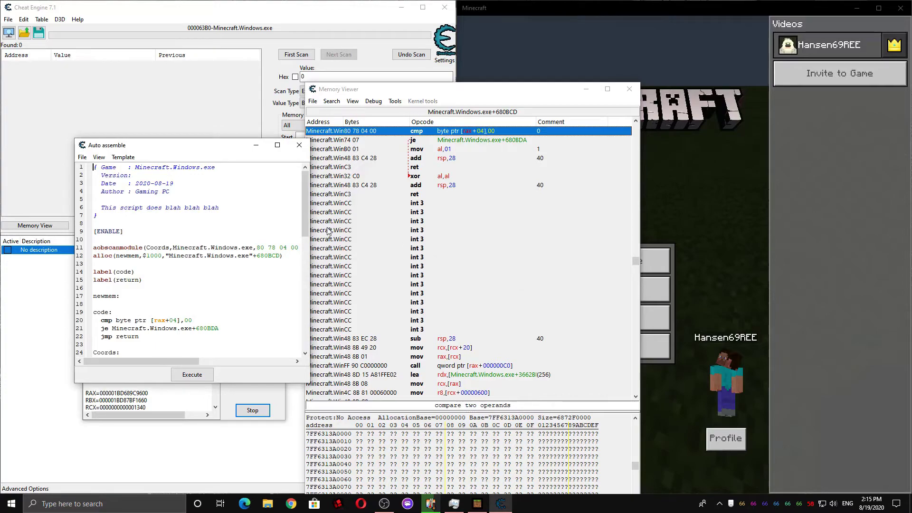
scroll(201, 282, "down", 4)
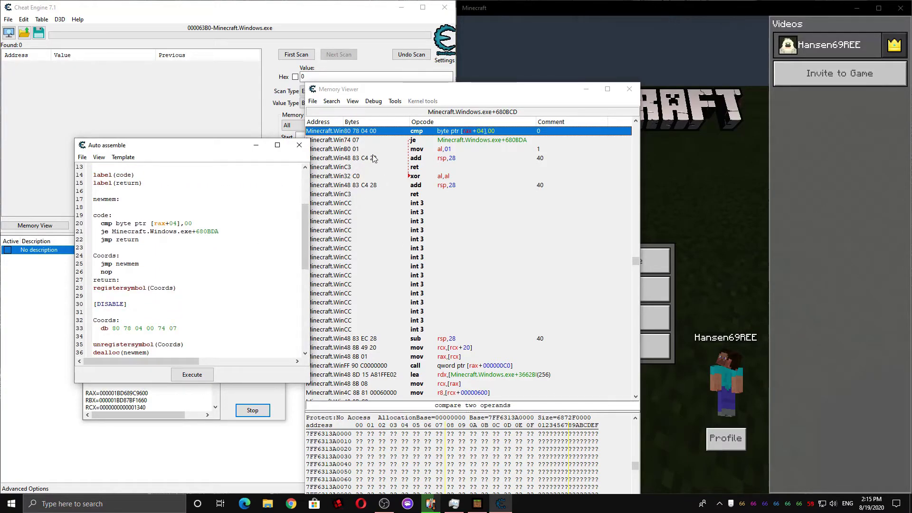
Step: Replace the script's jmp and nop lines with db 90 90 90 90
left_click_drag(115, 271, 108, 266)
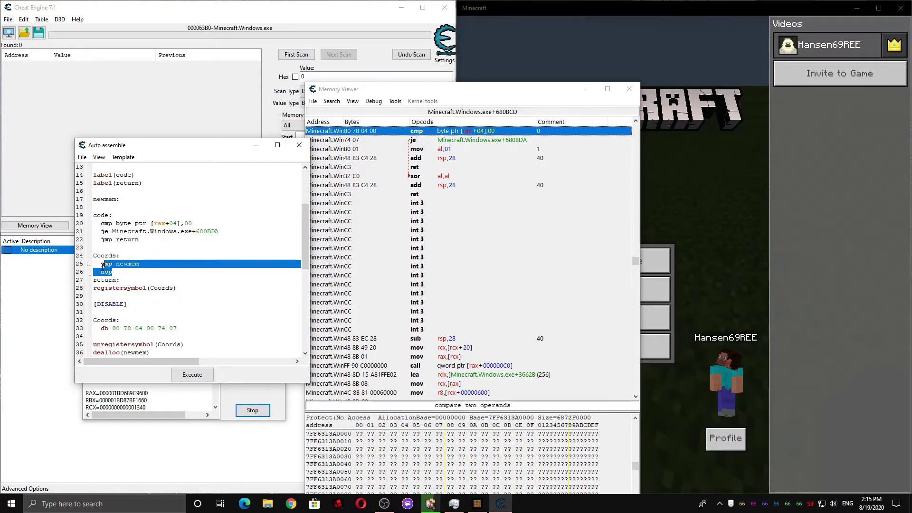
type("db 90 90 90 90")
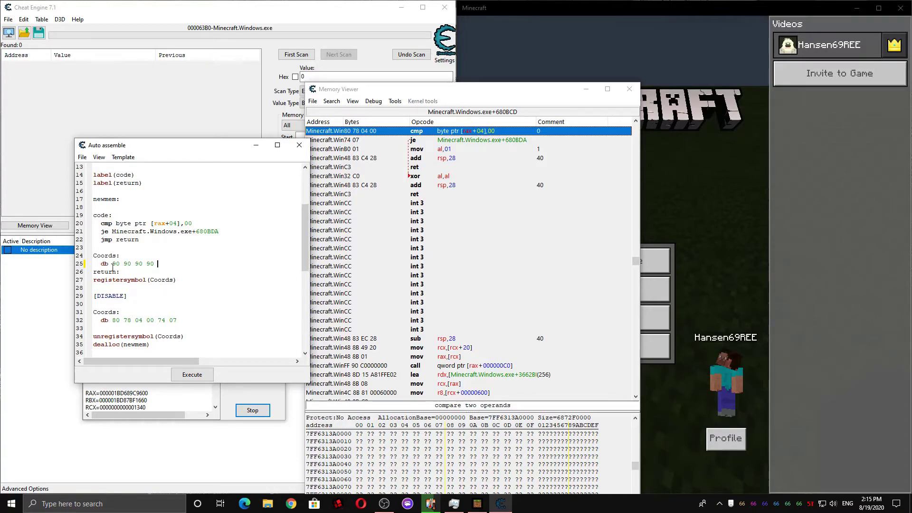
left_click_drag(100, 265, 155, 264)
left_click_drag(221, 264, 119, 264)
left_click(170, 263)
left_click(82, 157)
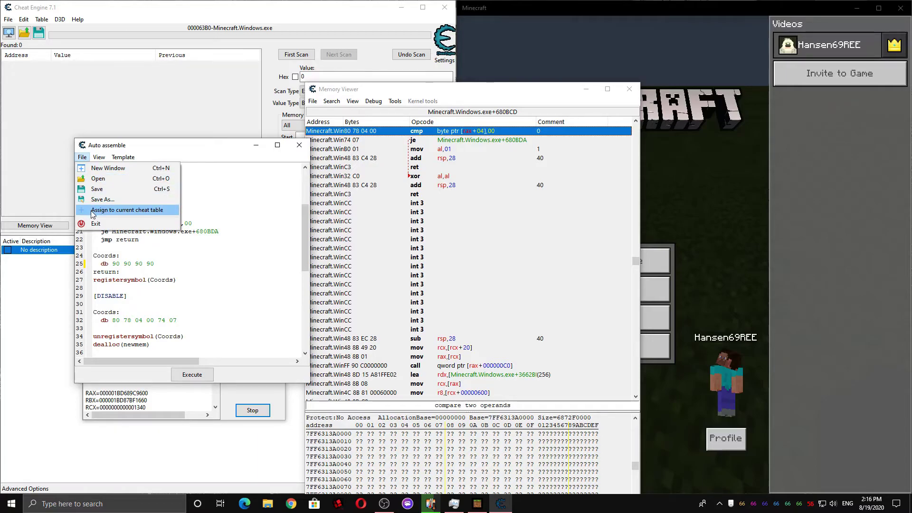
Step: Assign the Coords script to the cheat table and close the editor and disassembler windows
left_click(107, 210)
left_click(299, 146)
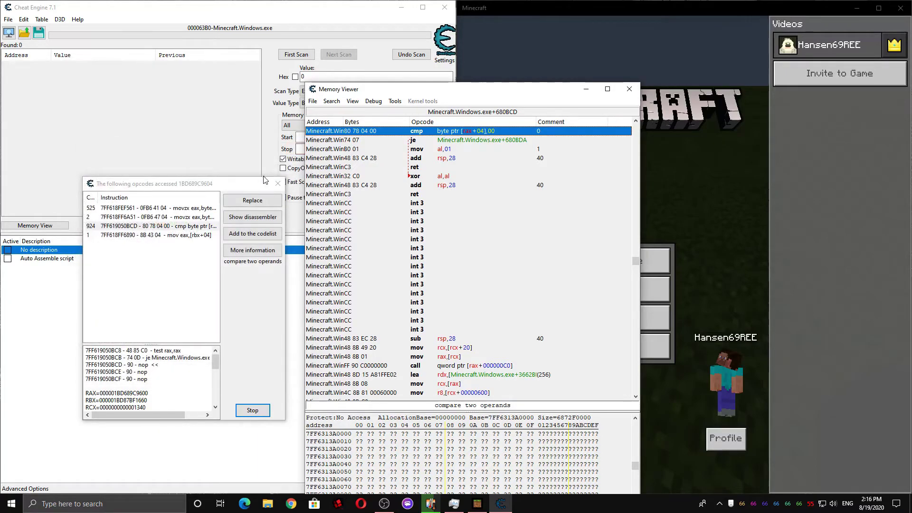
left_click(278, 183)
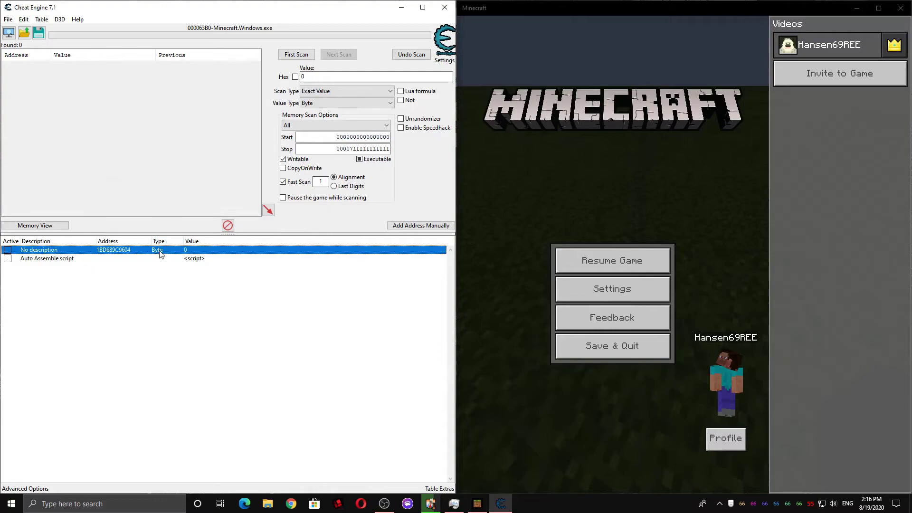
Step: Give the script entry a numeric + toggle hotkey and apply it
left_click(159, 258)
right_click(159, 261)
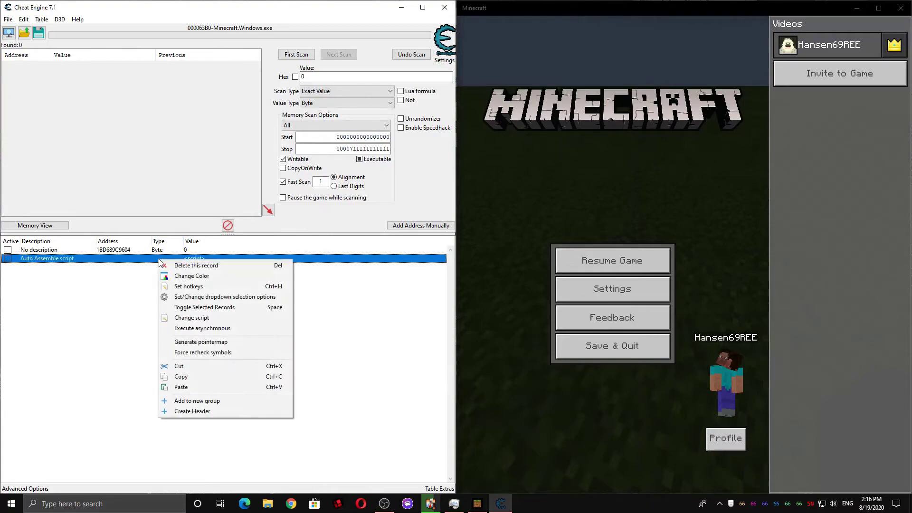
left_click(216, 286)
left_click(432, 354)
type("numeric +")
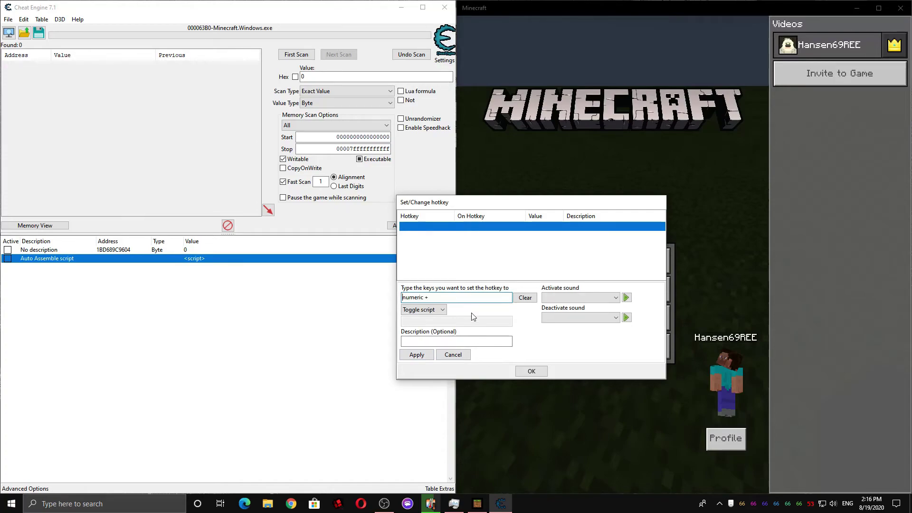
left_click(418, 354)
Step: Resume Minecraft and toggle the Position readout on and off with the numeric + hotkey, ending hidden
left_click(531, 370)
left_click(585, 271)
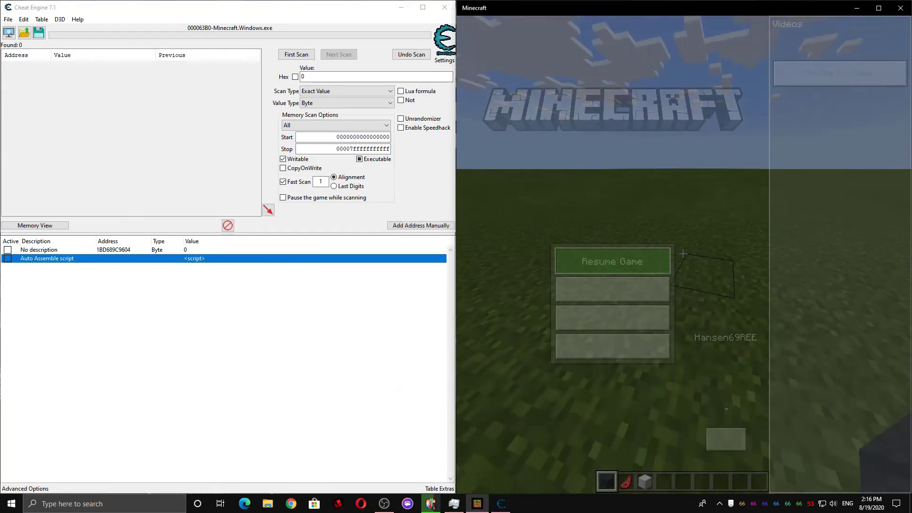
key("w")
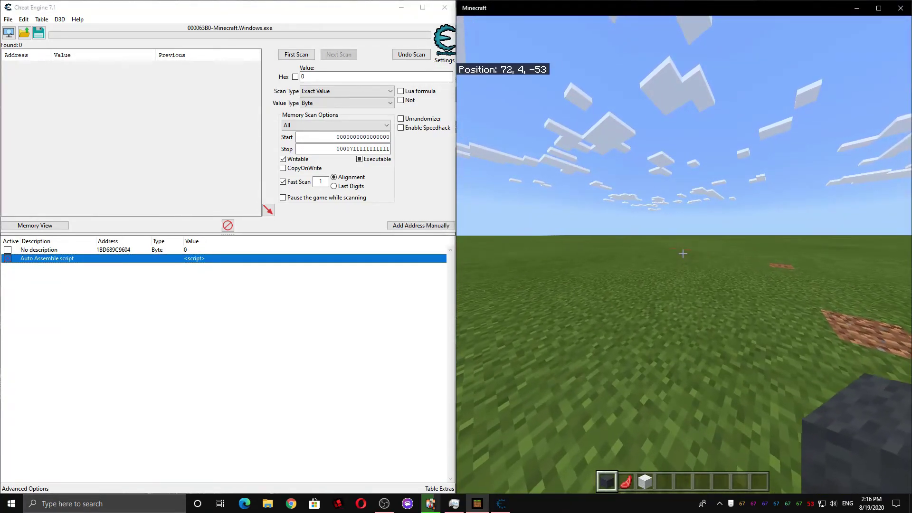
key("s")
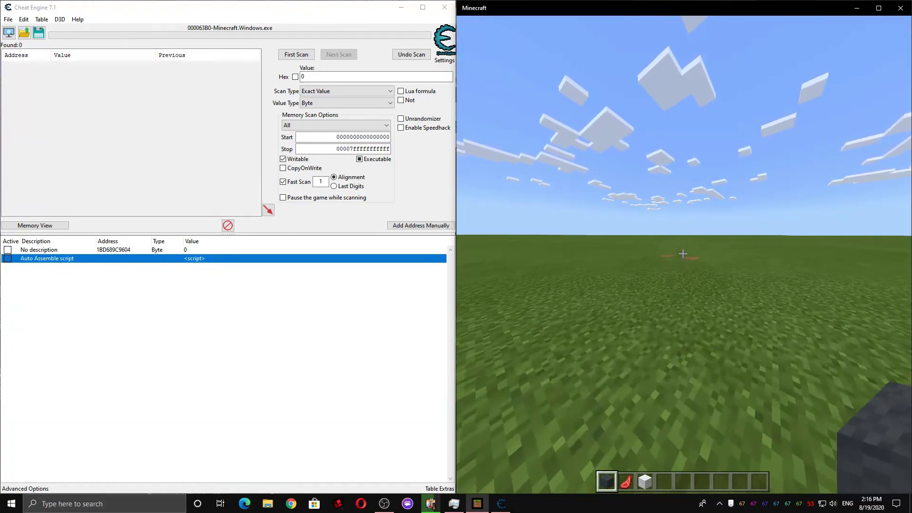
key("w")
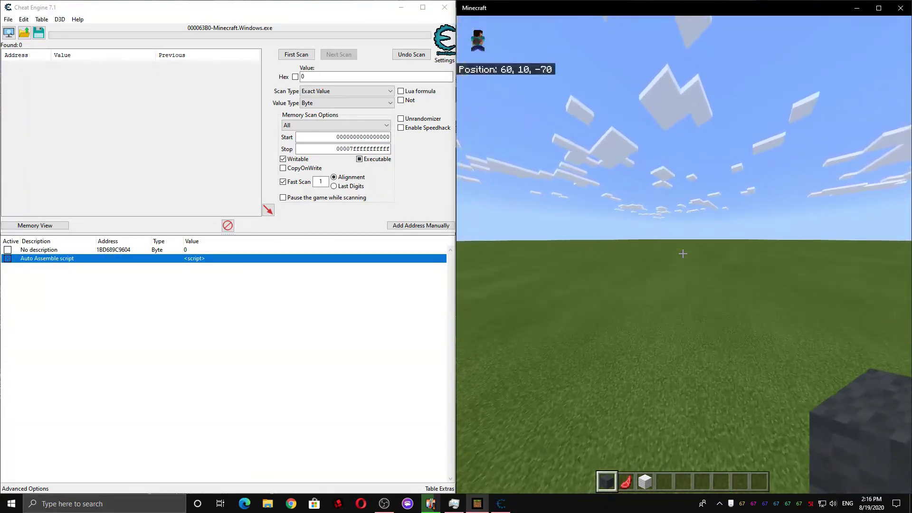
key("space")
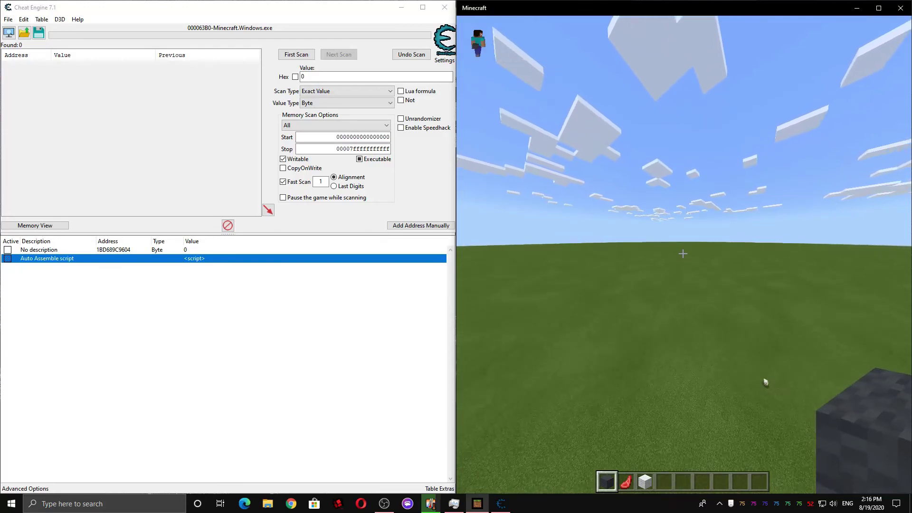
left_click(765, 383)
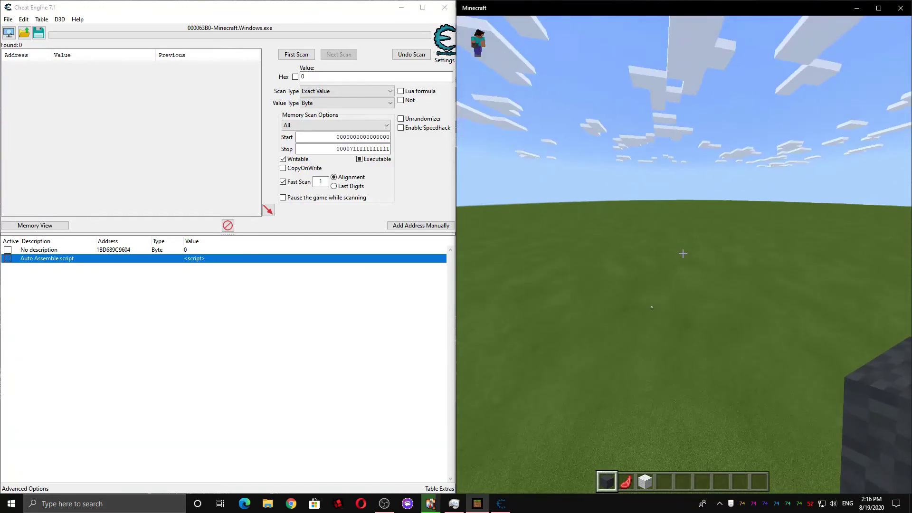